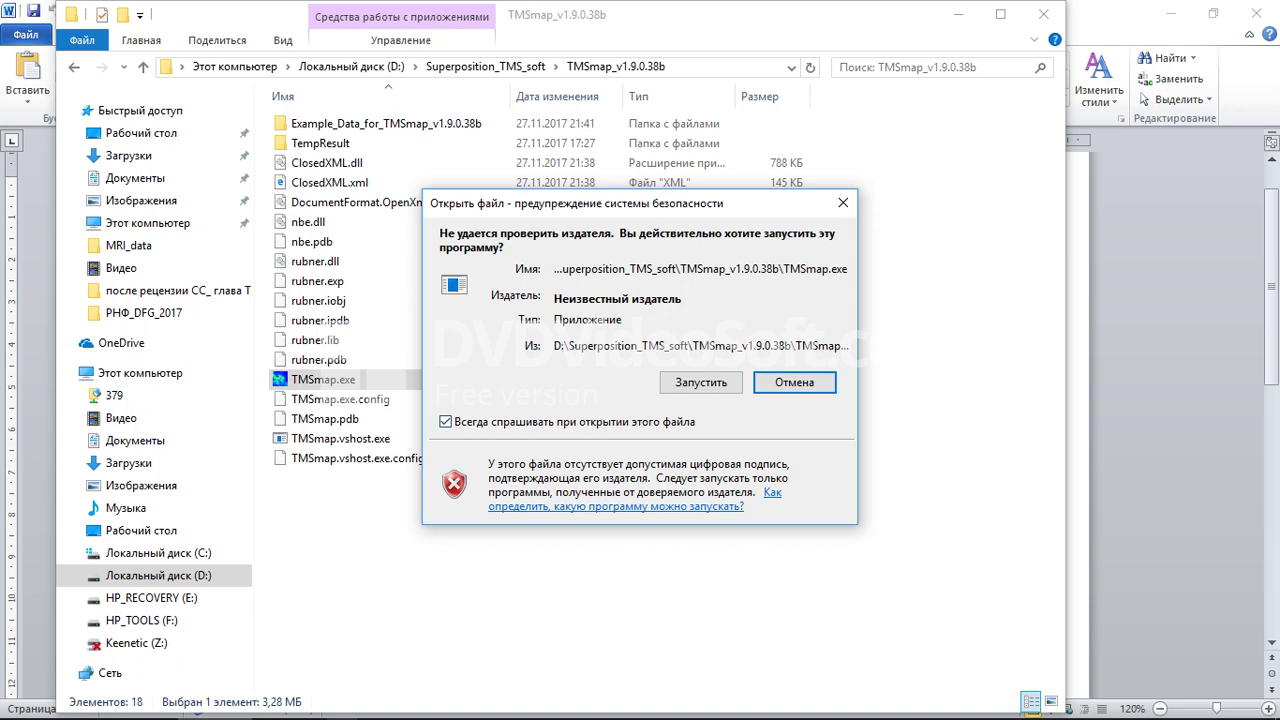
Launch TMSmap.exe despite the unknown publisher, maximize its window and add a new subject
key("Return")
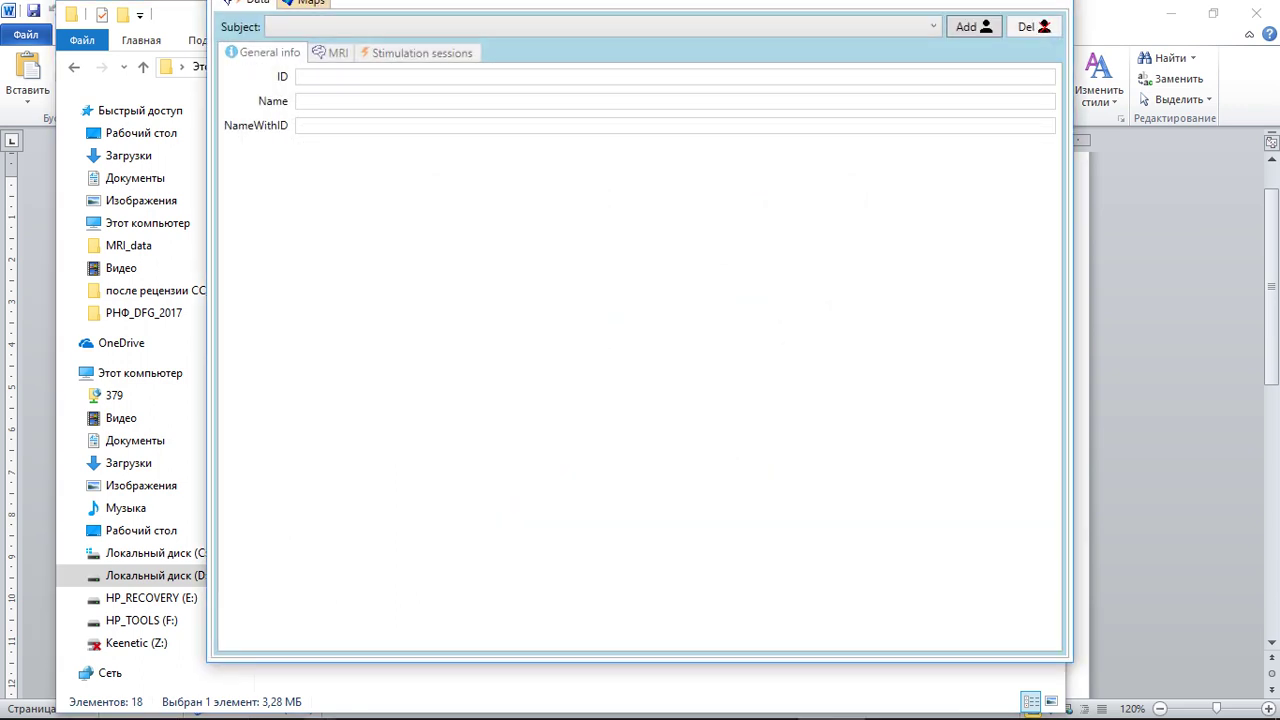
left_click(961, 14)
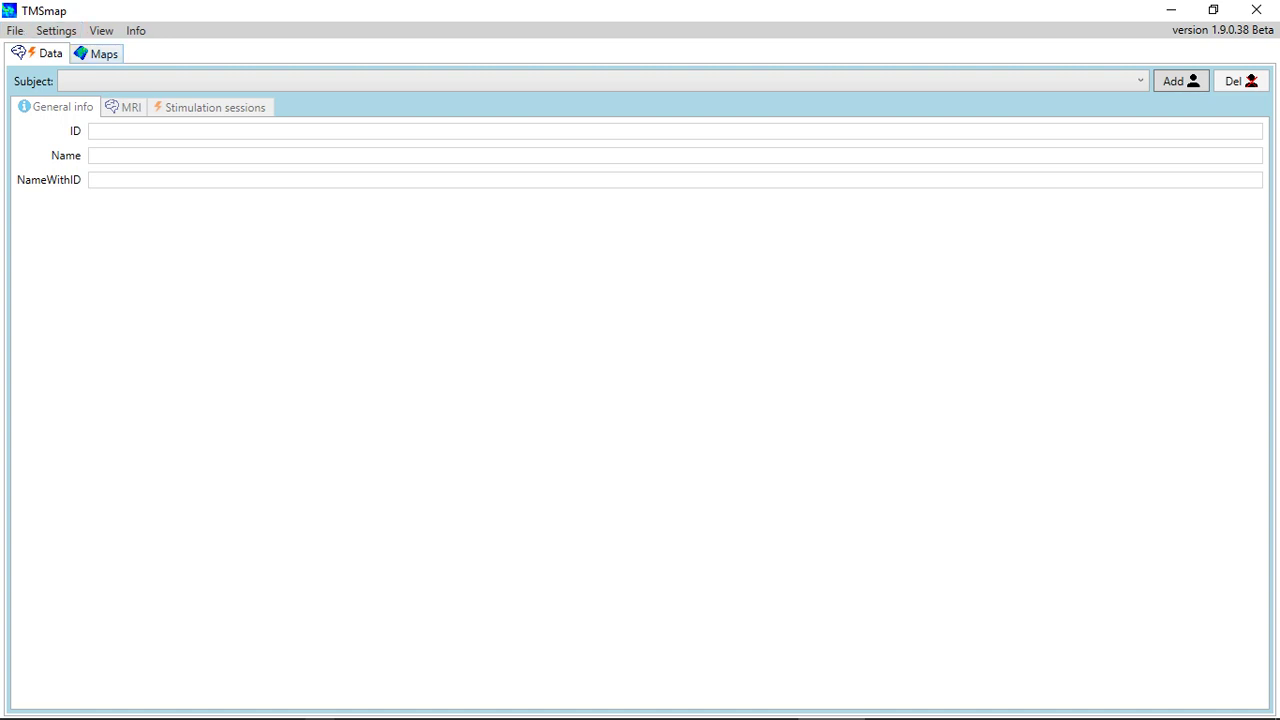
left_click(1181, 81)
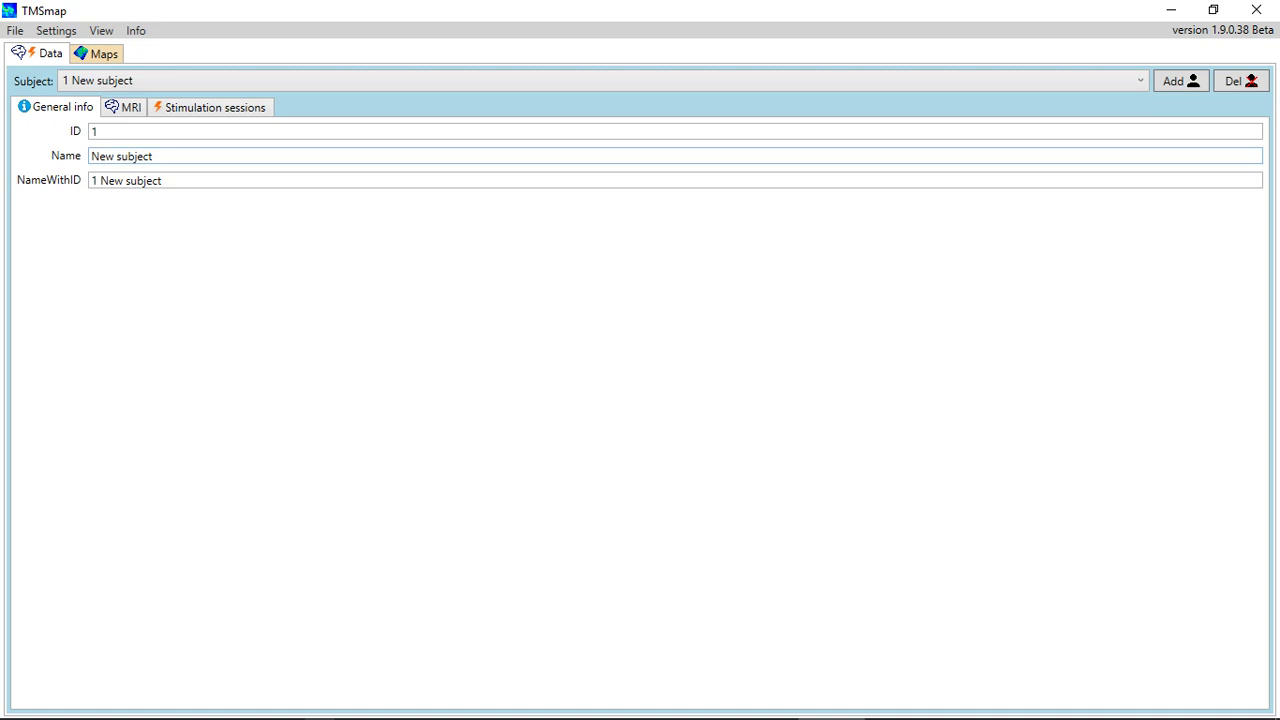
Load the example .hdr scan from the MRI_data folder as the subject's MRI and inspect the head model from several angles
key("ctrl+Tab")
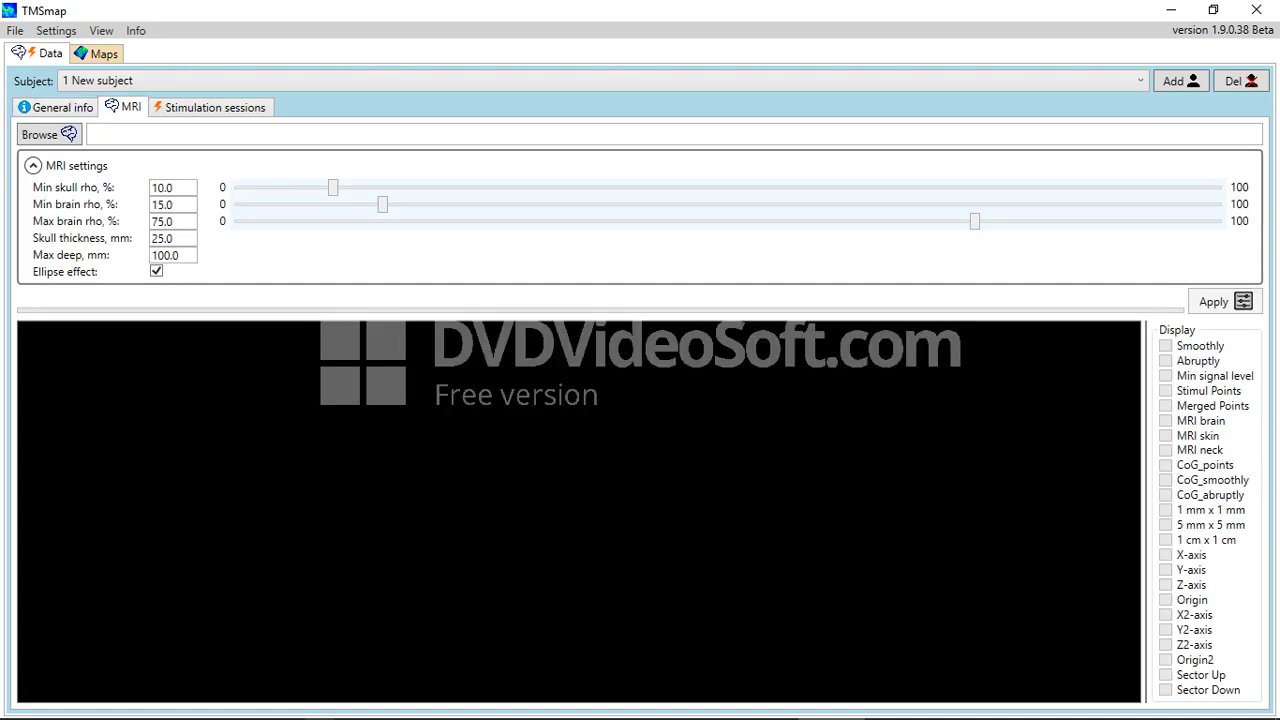
left_click(49, 134)
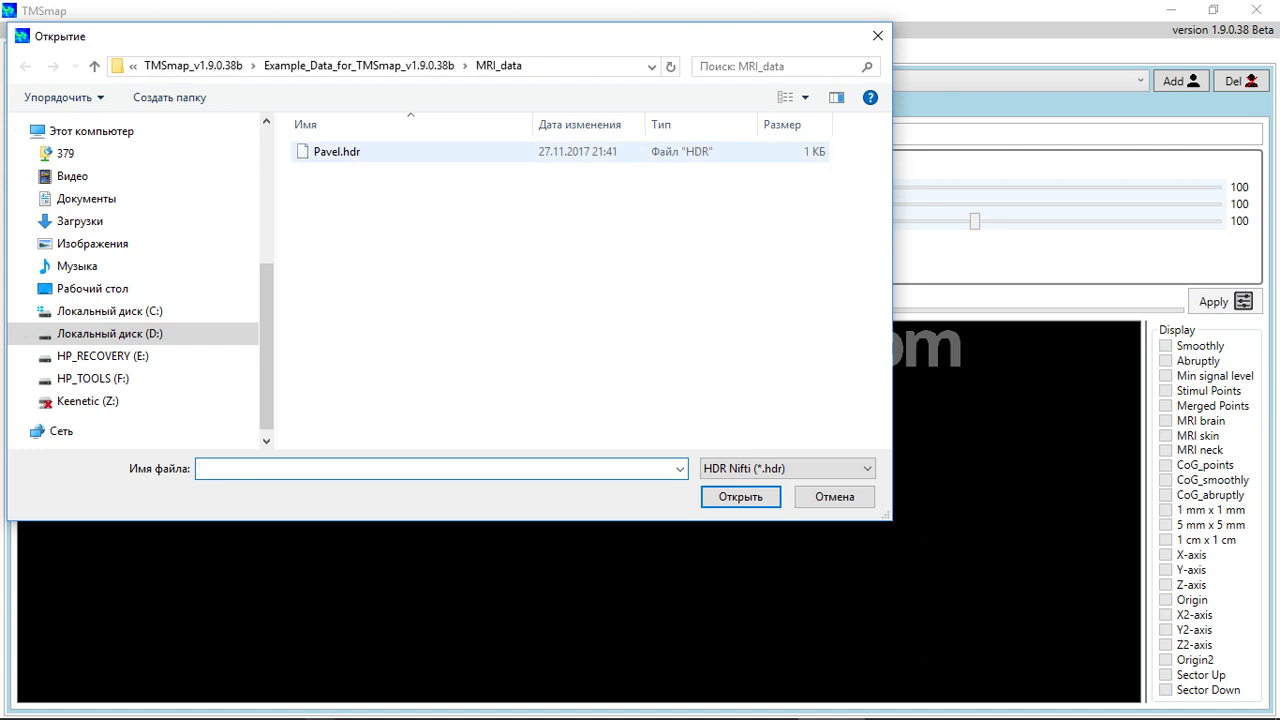
left_click(337, 152)
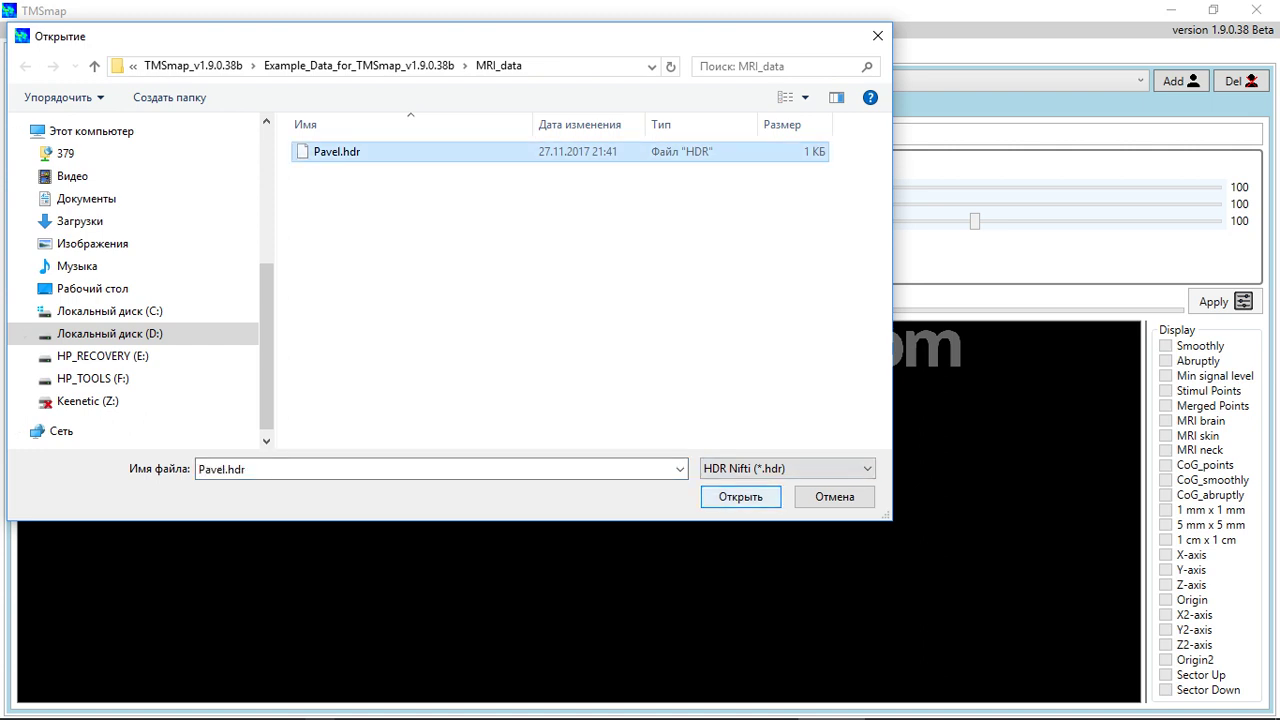
left_click(740, 496)
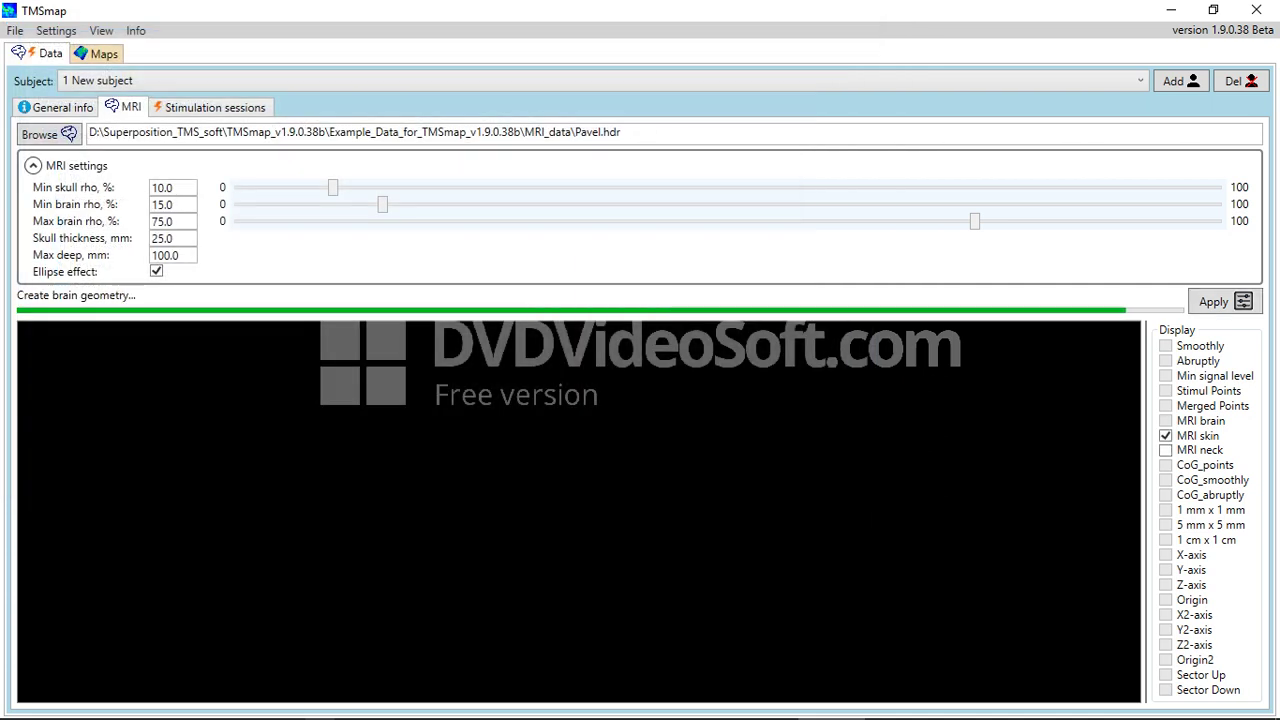
left_click_drag(580, 470, 597, 540)
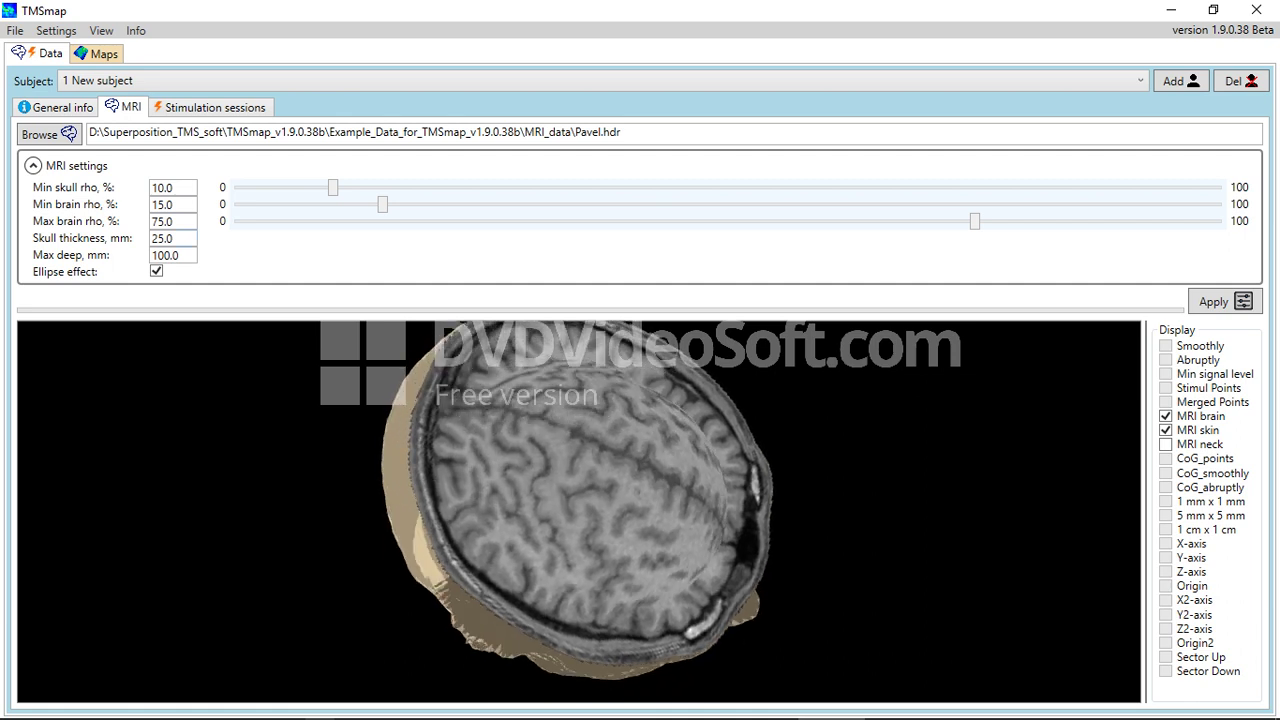
mouse_move(597, 540)
left_mouse_down()
mouse_move(560, 575)
mouse_move(585, 598)
mouse_move(566, 592)
mouse_move(590, 560)
mouse_move(680, 535)
mouse_move(690, 505)
mouse_move(590, 545)
left_mouse_up()
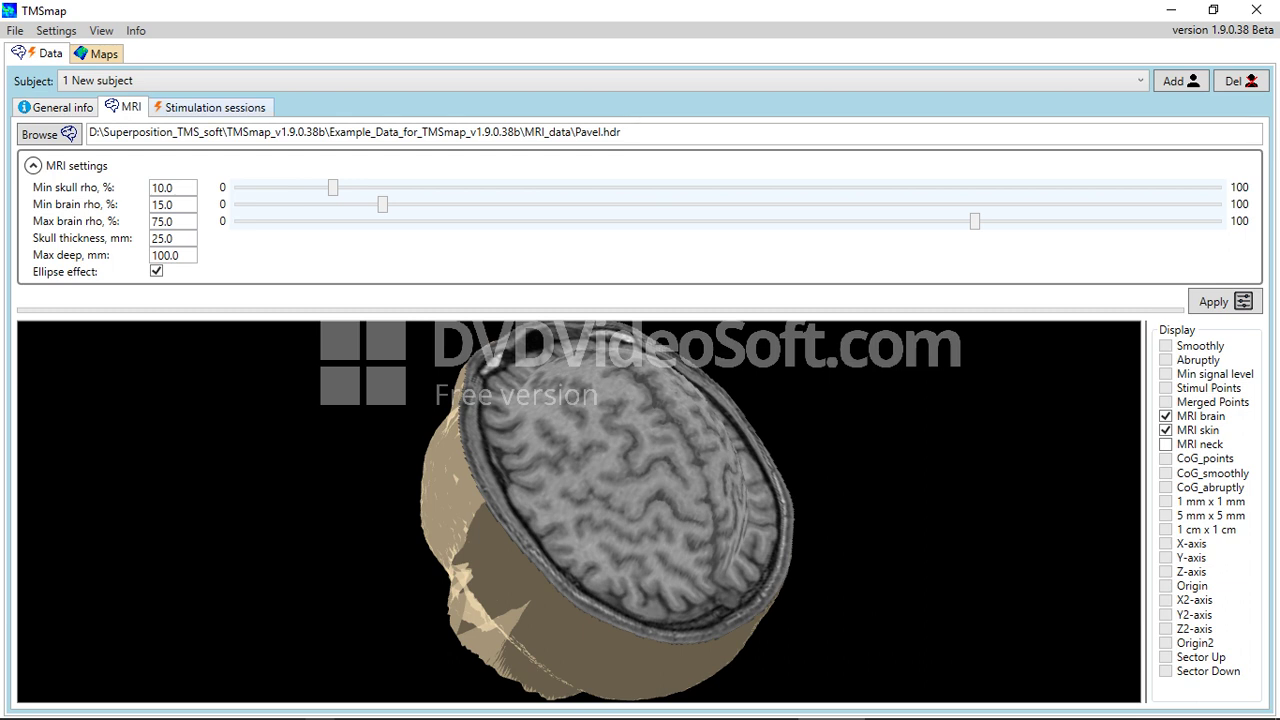
Add a stimulation session to the subject and show its stimulation data page
left_click(215, 107)
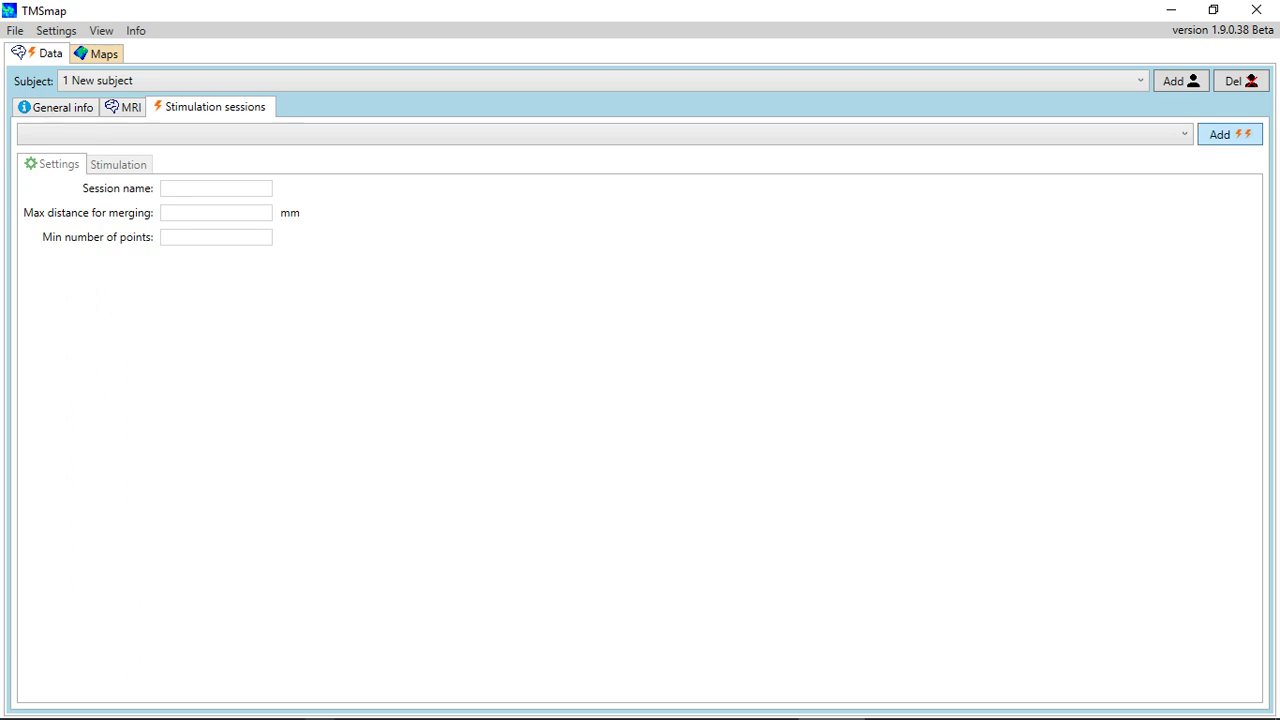
left_click(1230, 134)
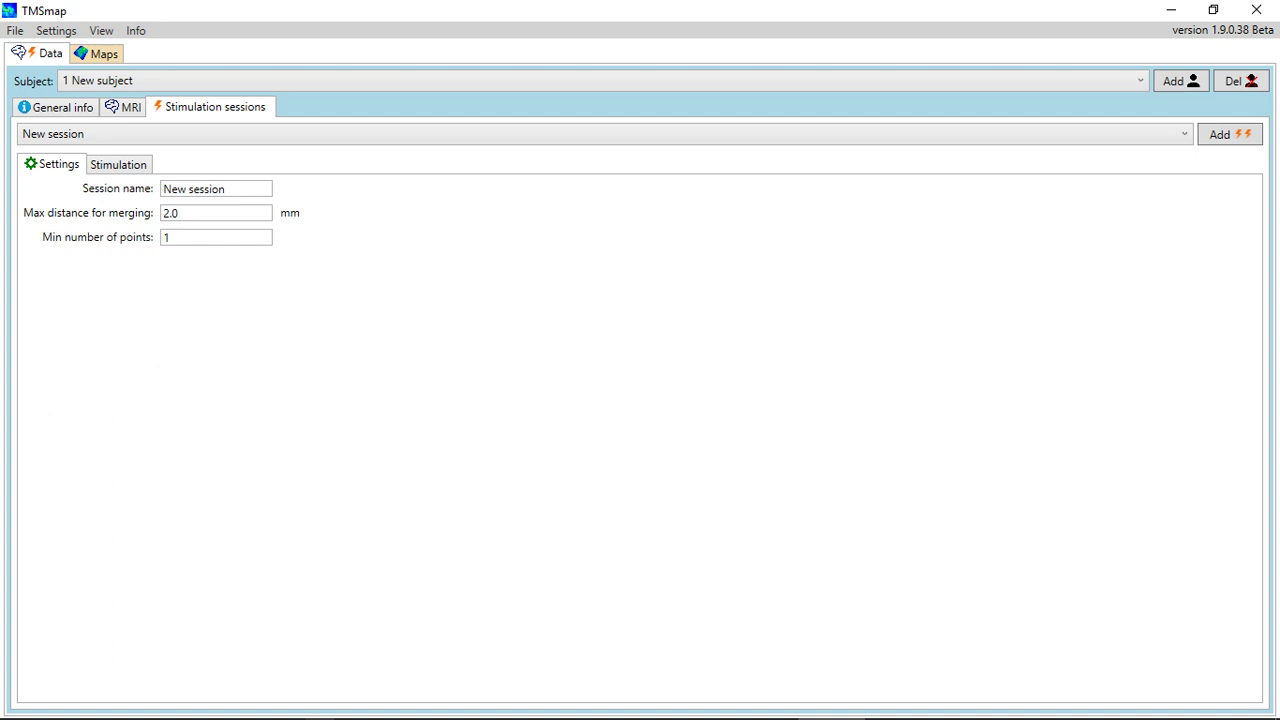
left_click(119, 165)
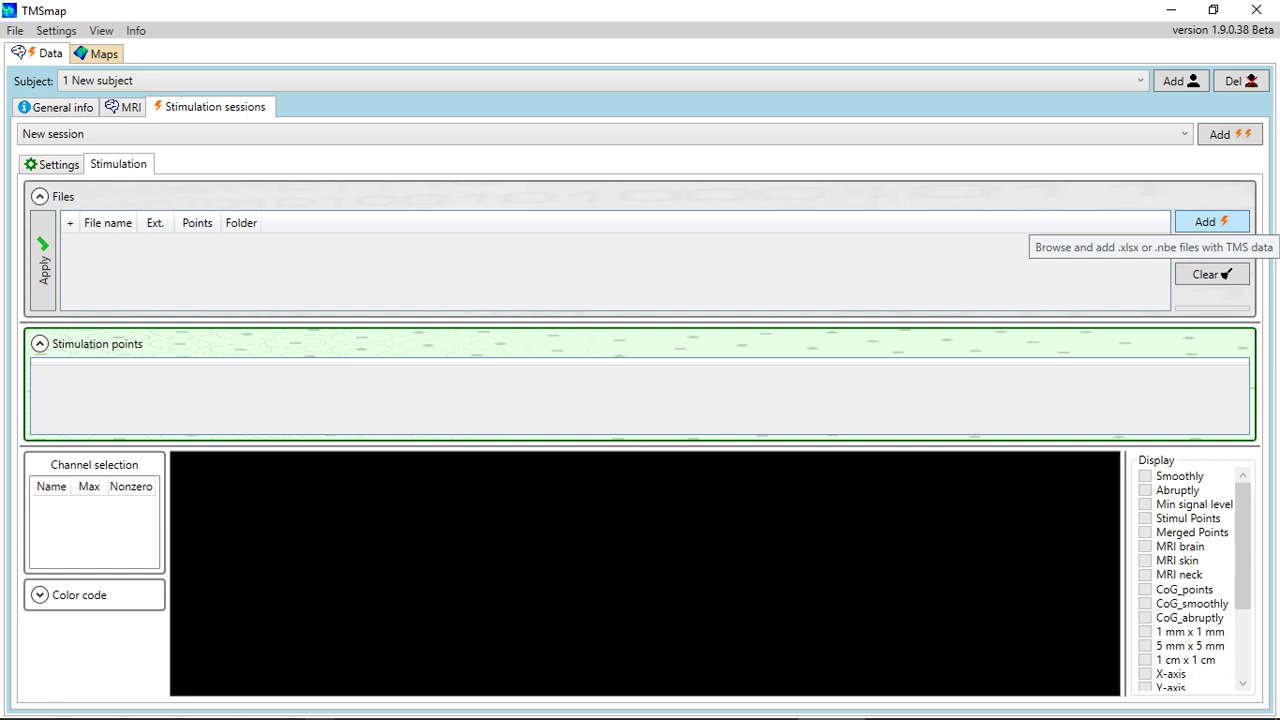
Load Session_1.nbe, Session_2.nbe and Session_3.nbe from the nbe folder into the session and apply them
left_click(1208, 222)
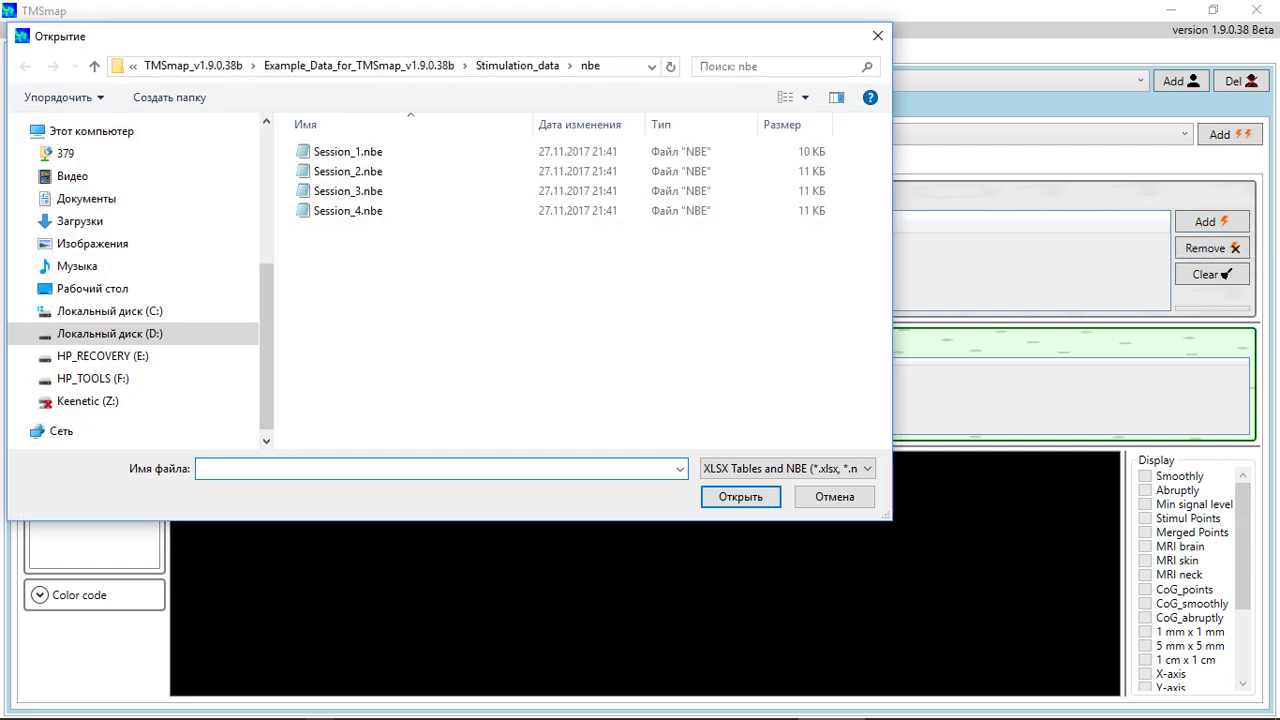
left_click(517, 65)
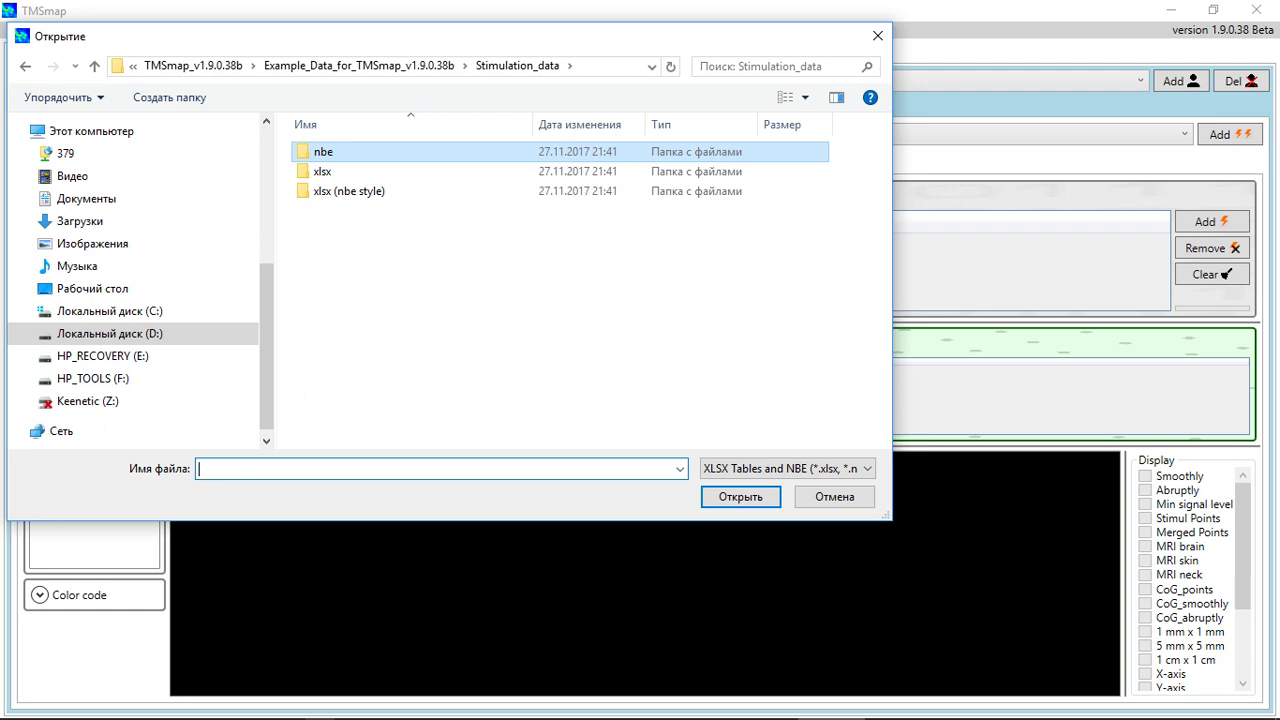
double_click(330, 151)
left_click(330, 151)
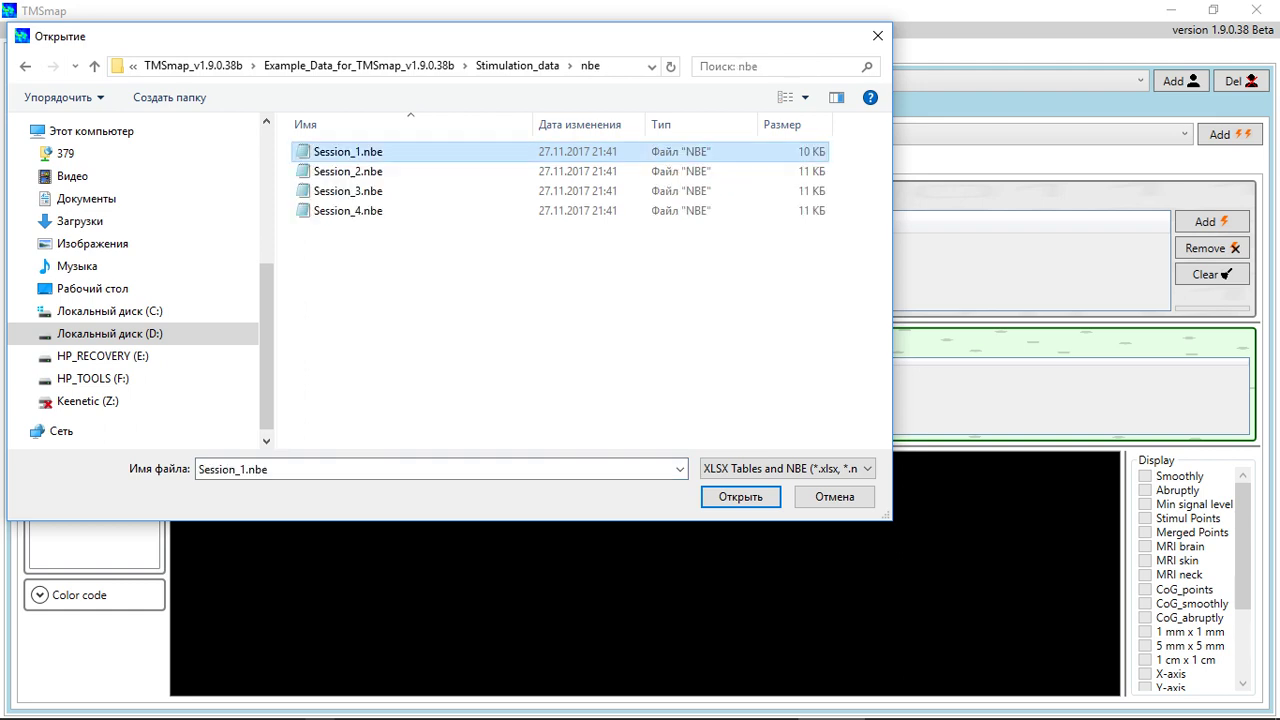
left_click(348, 190, "shift")
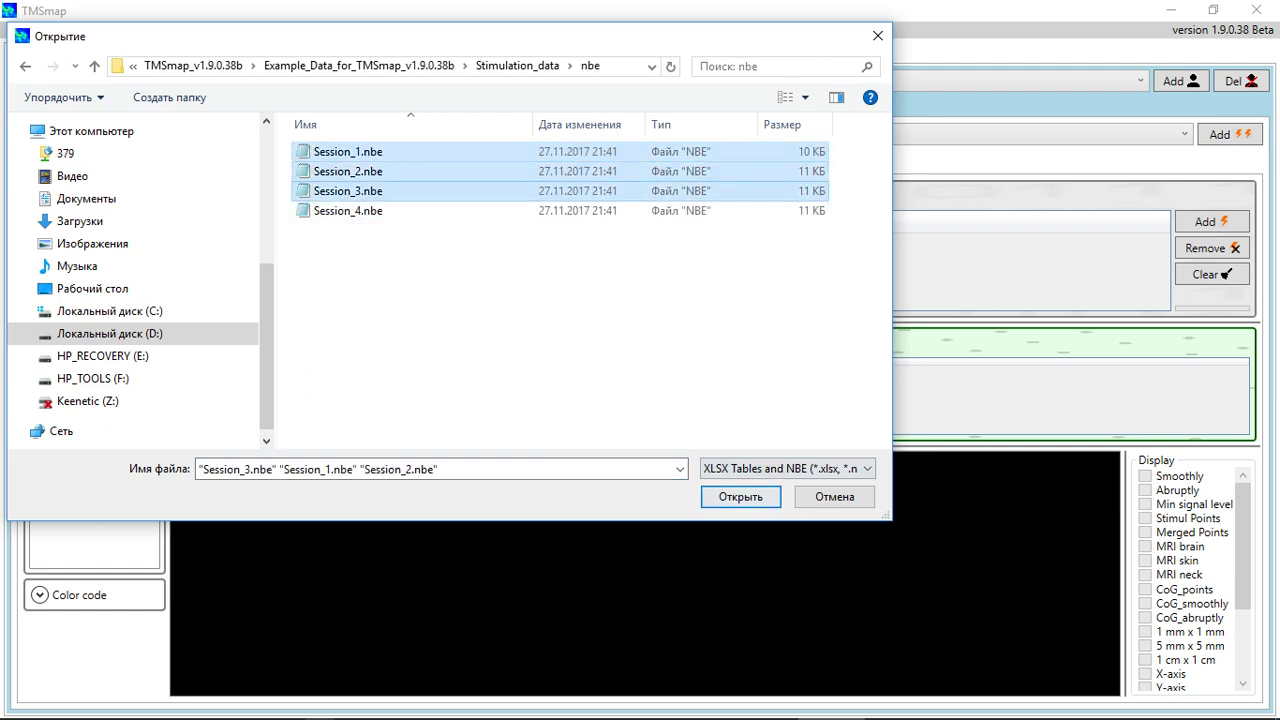
left_click(740, 496)
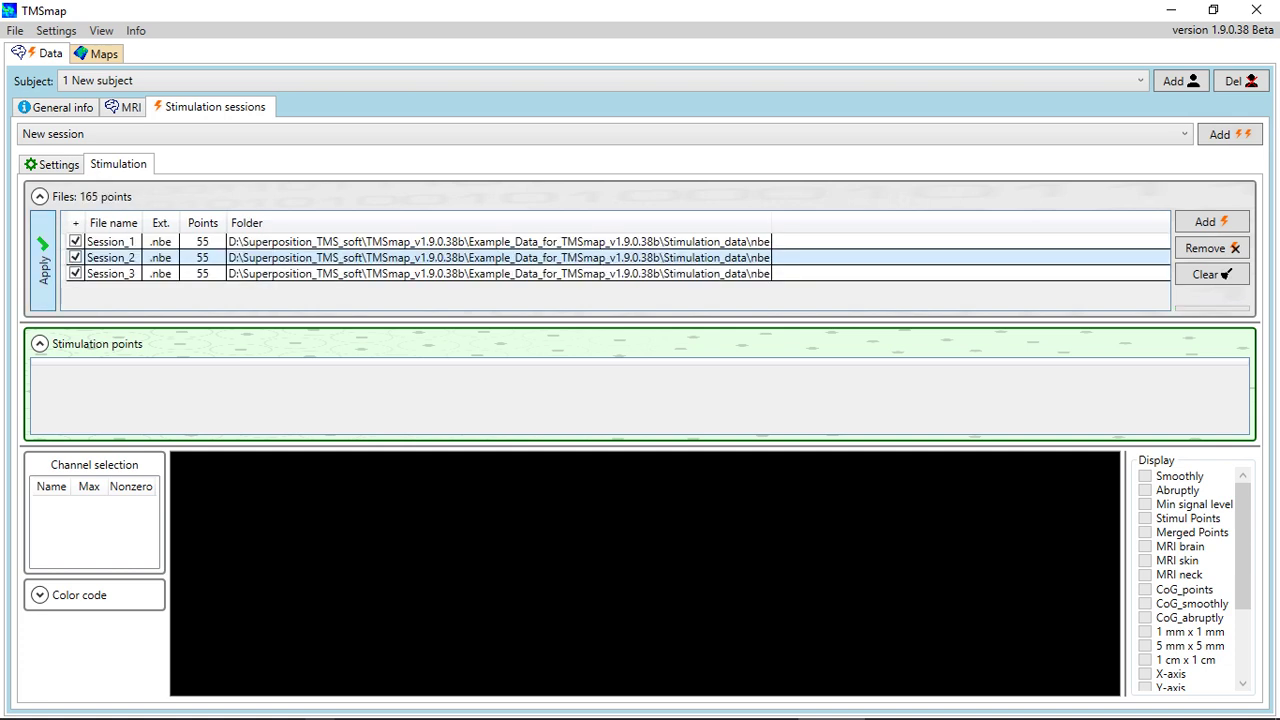
left_click(43, 261)
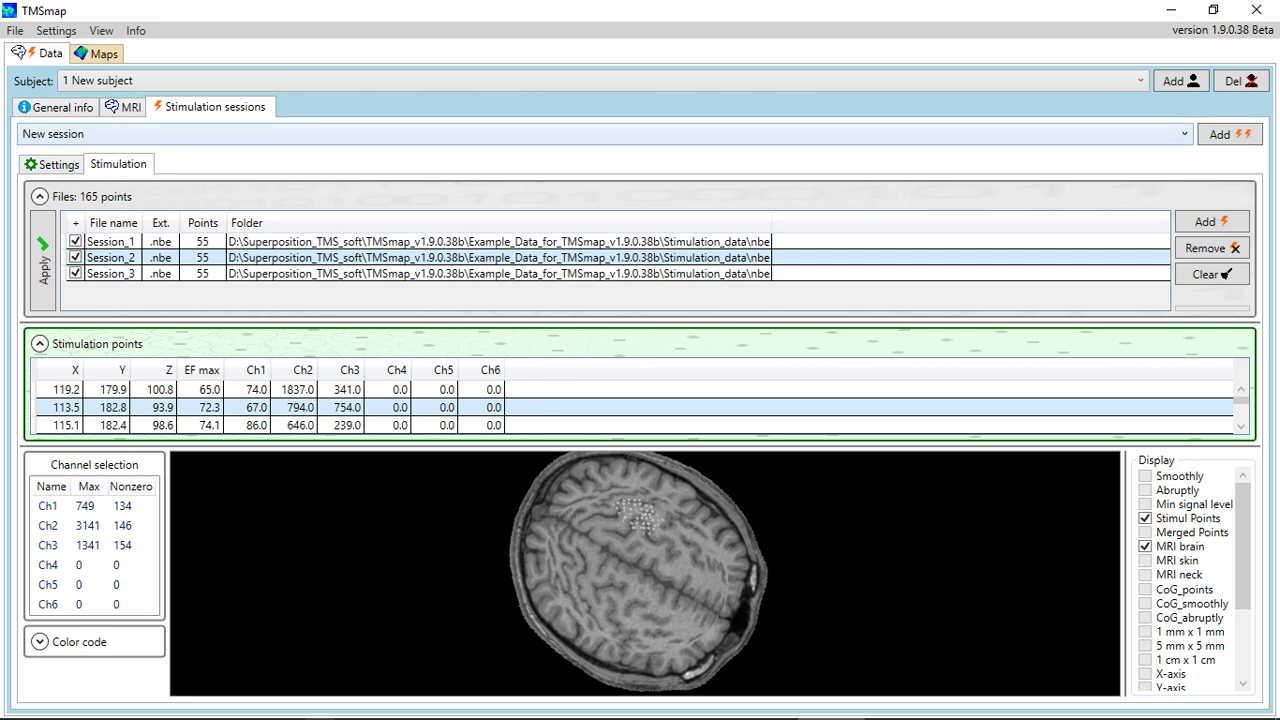
Add a second stimulation session and name it New session2
left_click(53, 164)
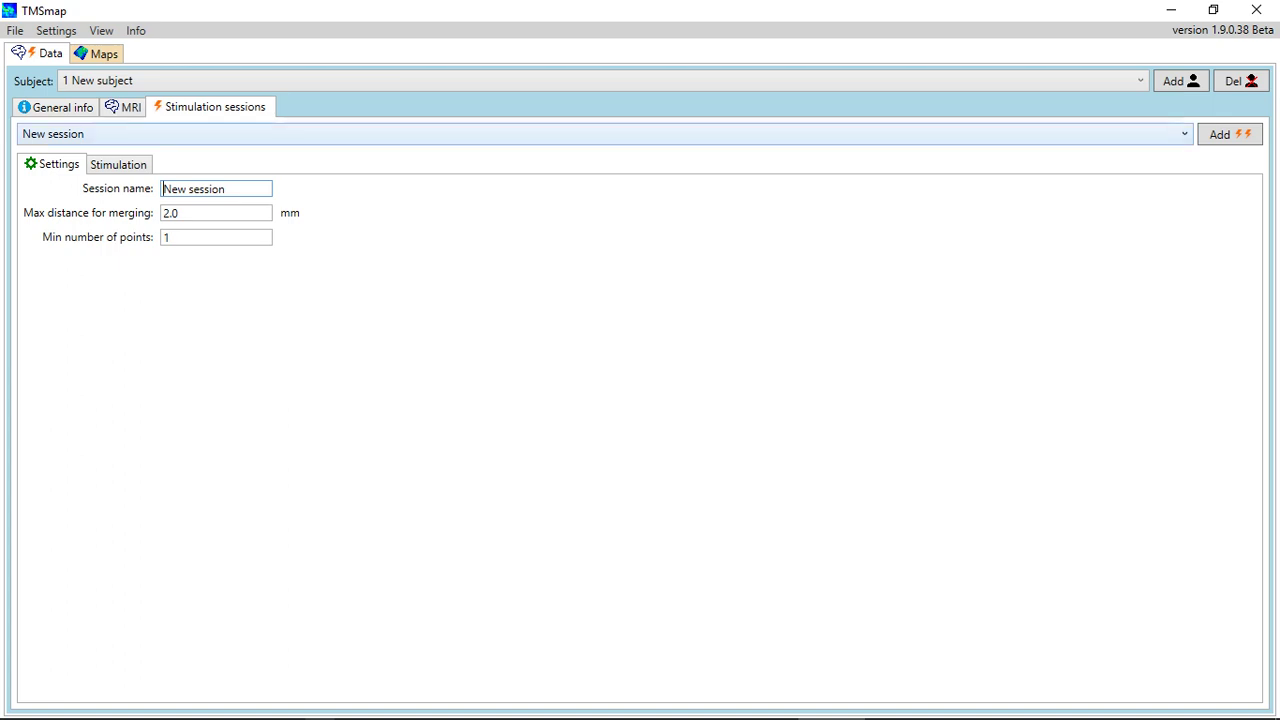
left_click(600, 133)
left_click(236, 175)
left_click(236, 189)
type("2")
Load Session_2.xlsx and Session_3.xlsx from the xlsx folder into New session2 and apply their stimulation points
left_click(114, 164)
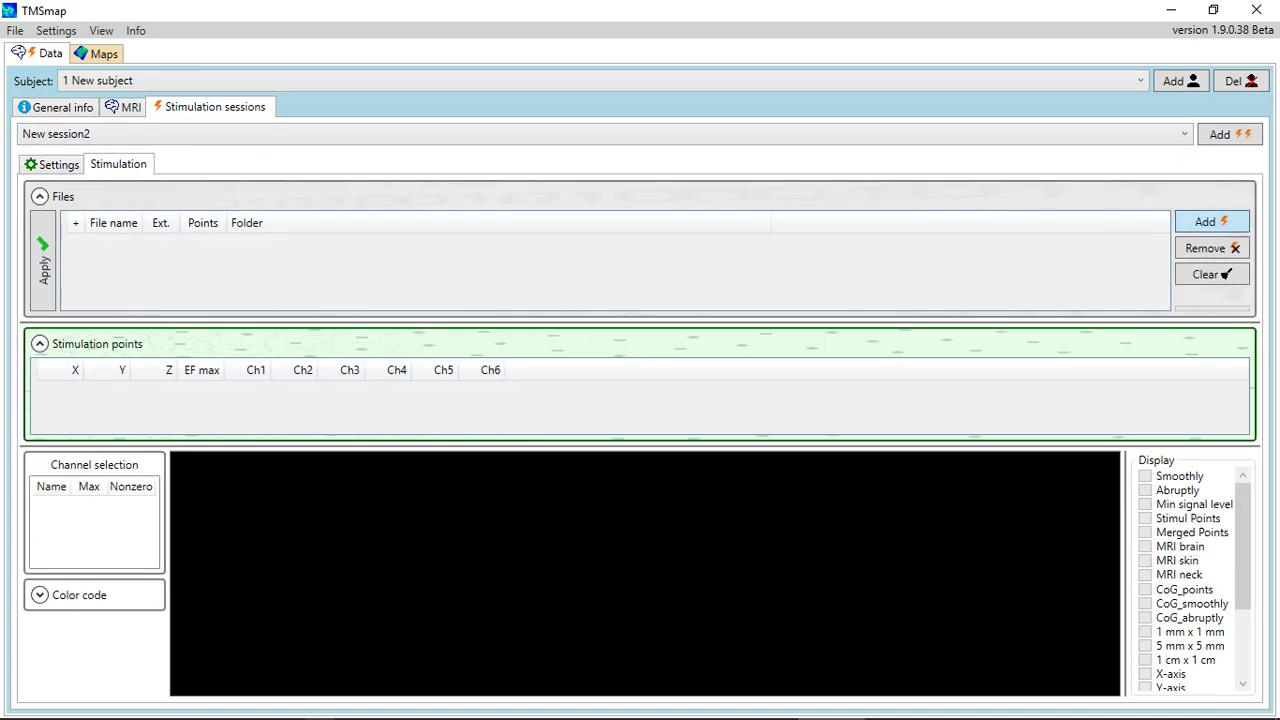
left_click(1211, 221)
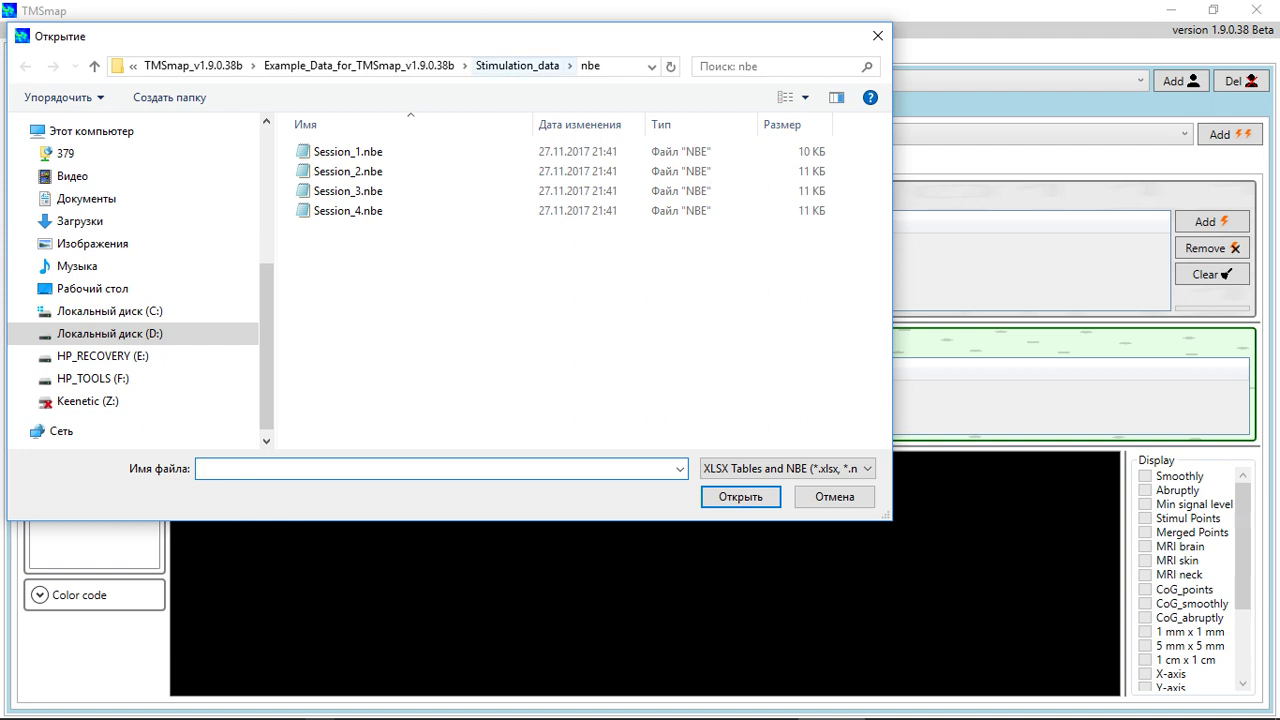
left_click(517, 65)
double_click(345, 171)
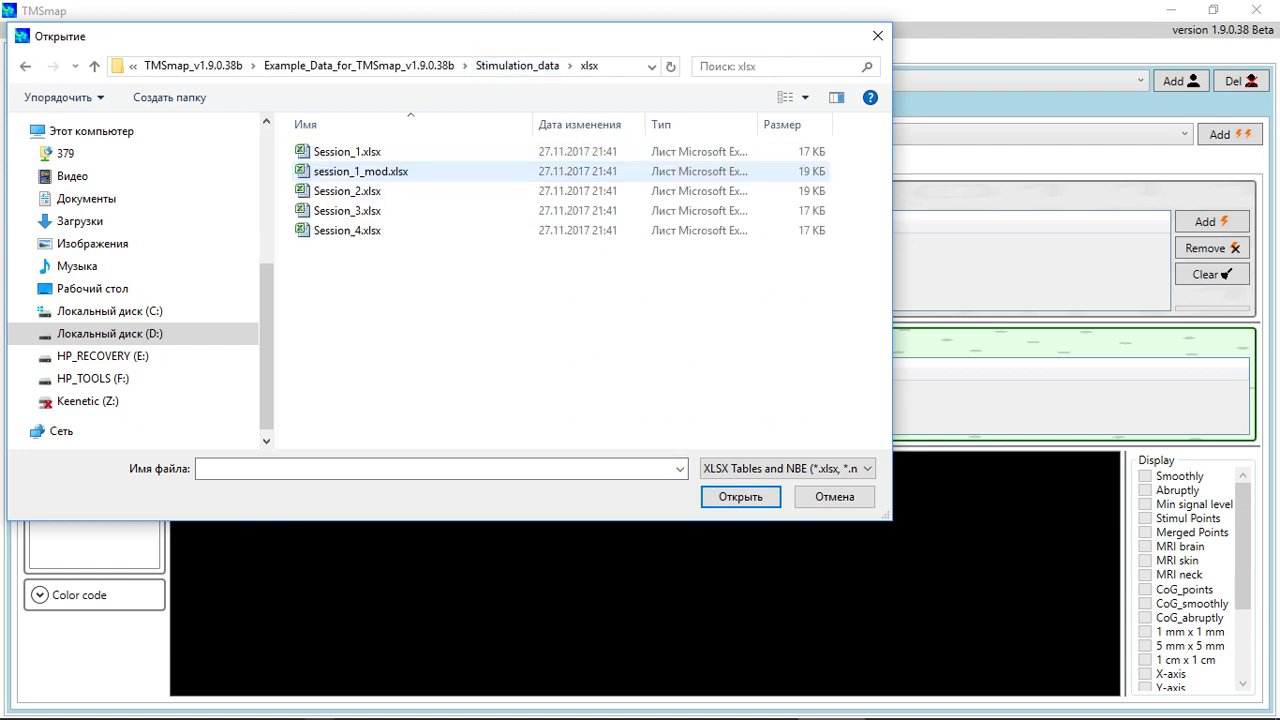
left_click(347, 191)
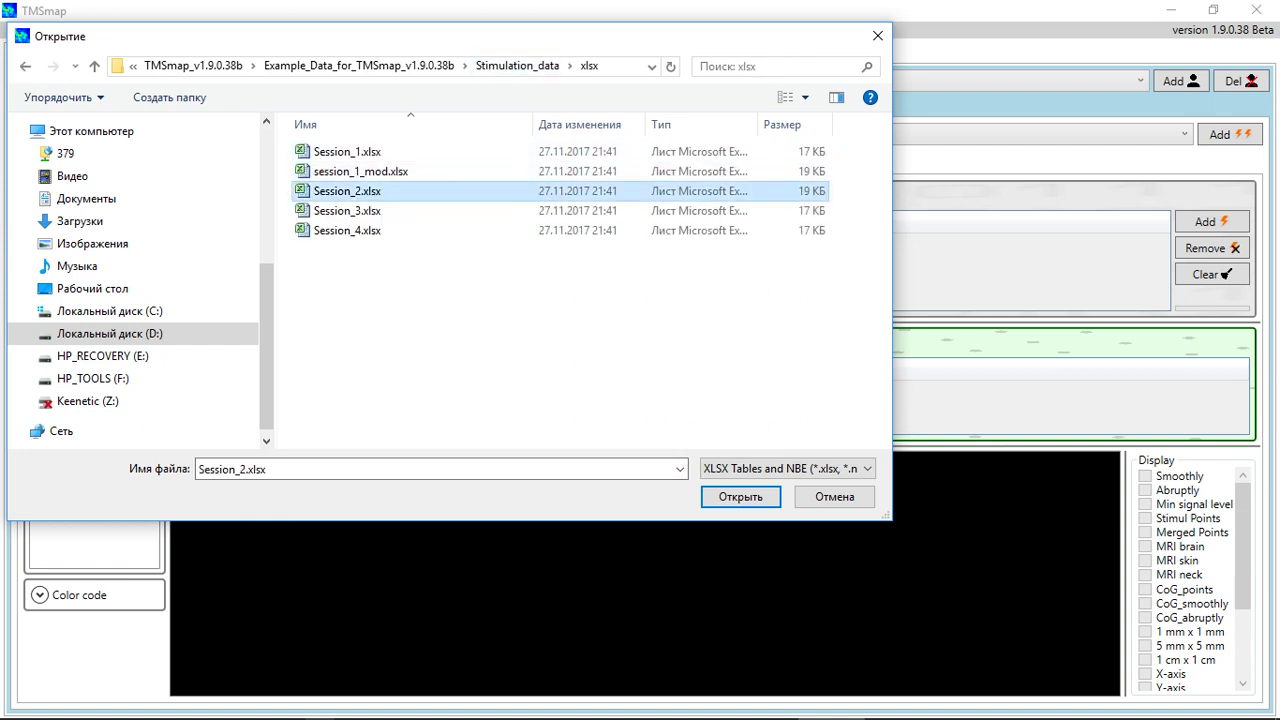
left_click(347, 211, "ctrl")
left_click(741, 497)
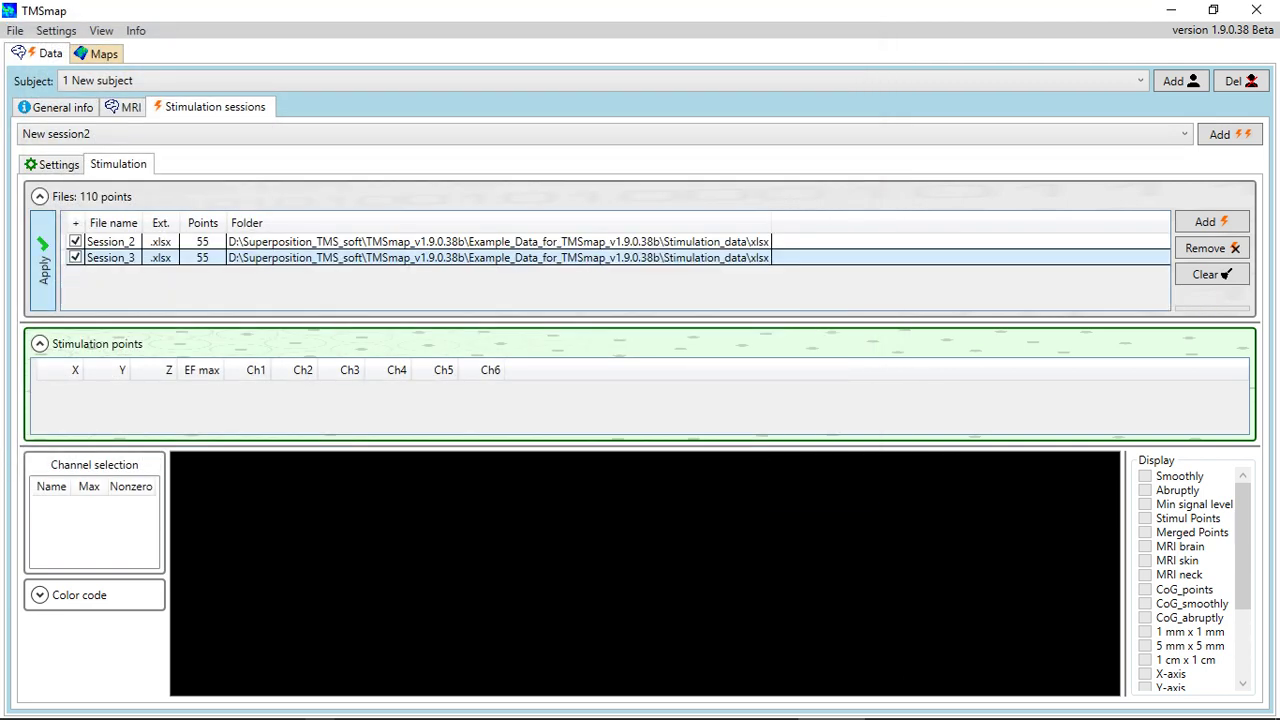
left_click_drag(645, 530, 698, 622)
scroll(672, 558, "up", 3)
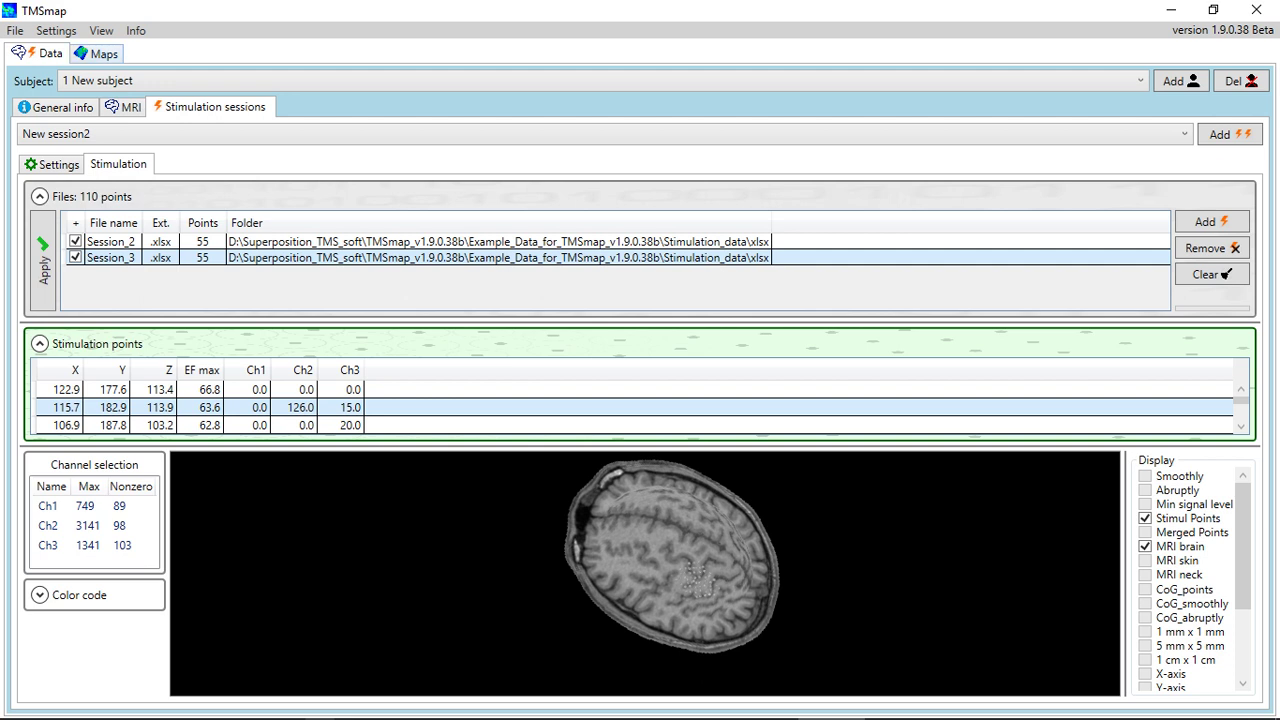
Add a channel map for the new subject using session New session and channel Ch1
left_click(97, 53)
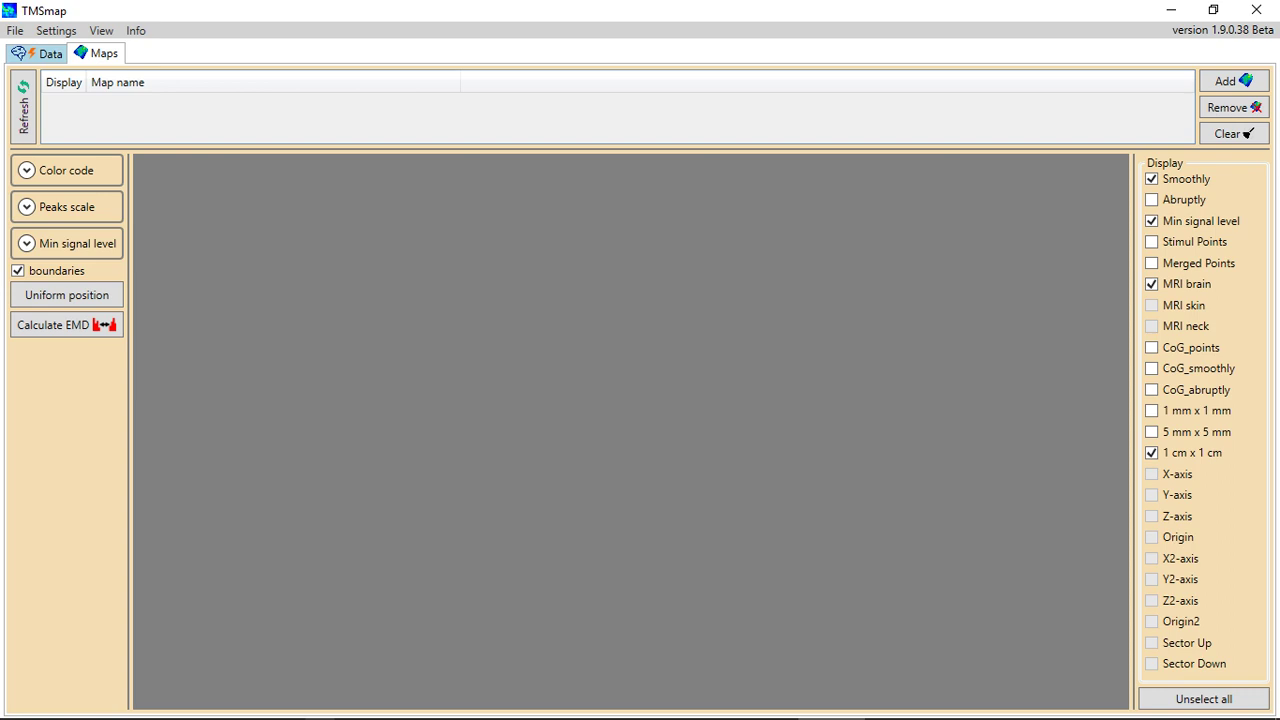
left_click(1232, 81)
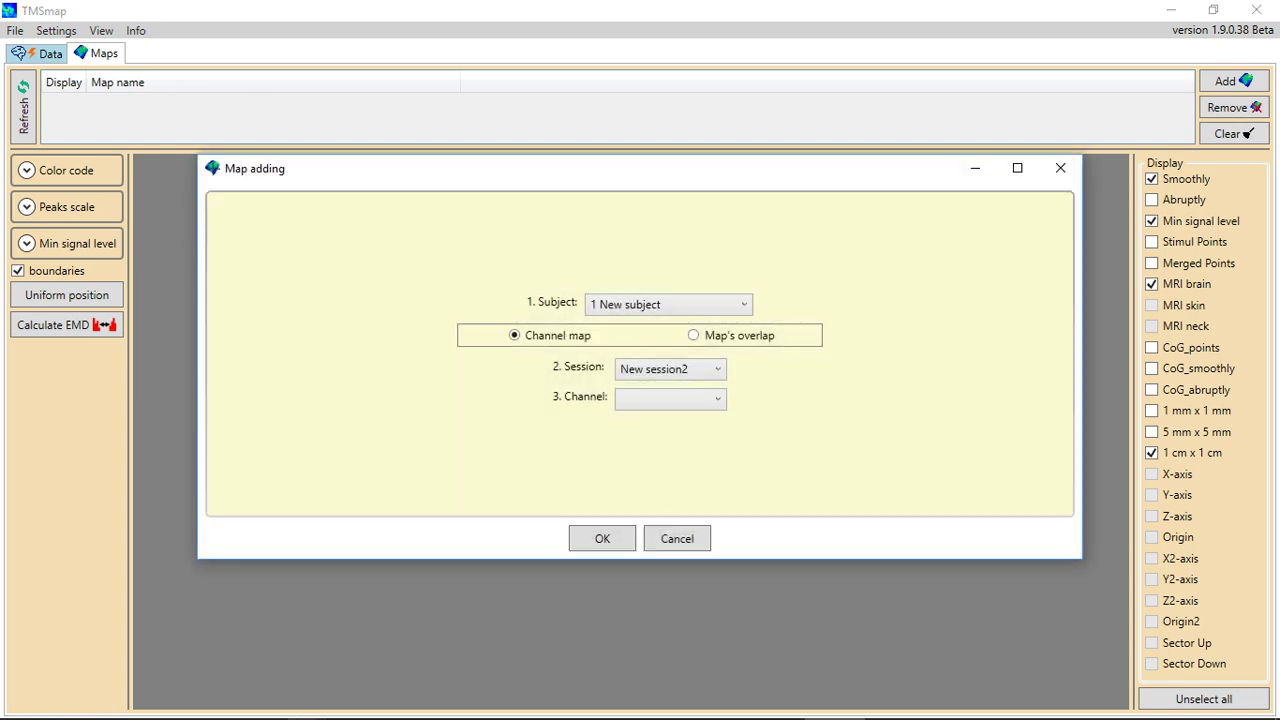
key("alt+Down")
key("Up")
key("Return")
key("alt+Down")
key("Down")
key("Return")
key("Return")
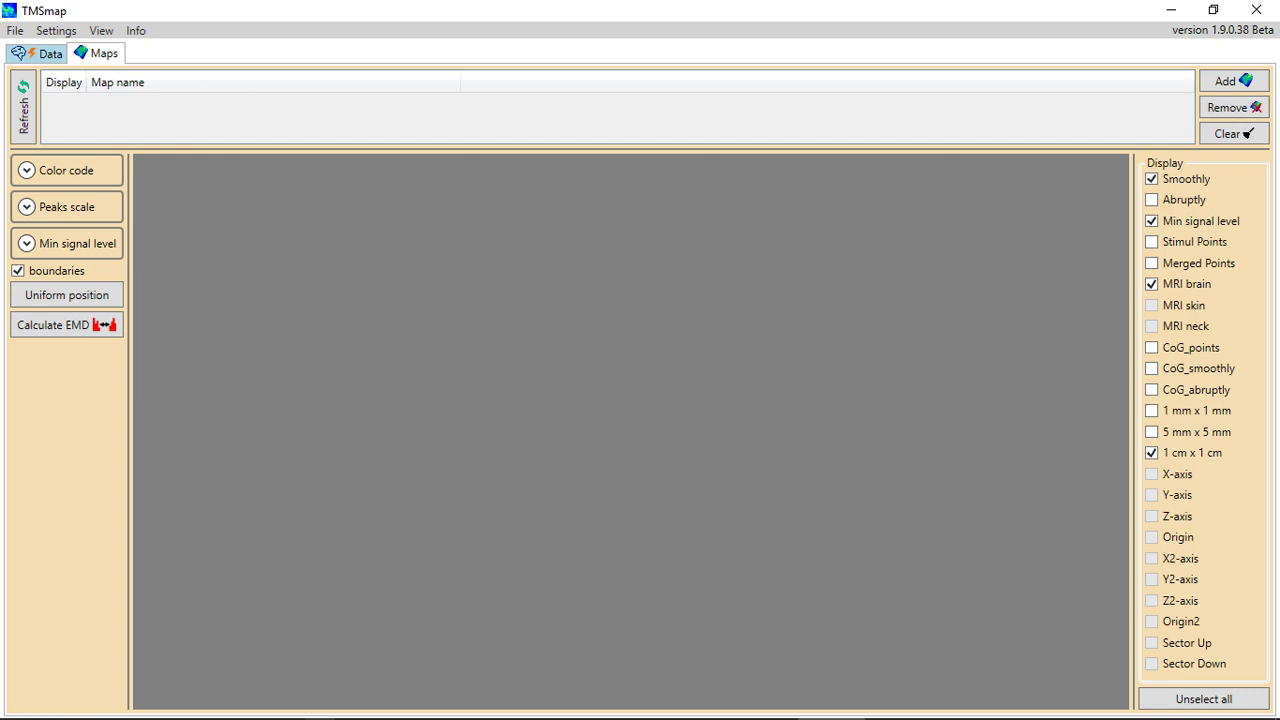
Enable display of the Ch1 map and refresh the maps to render it on the brain
left_click(68, 100)
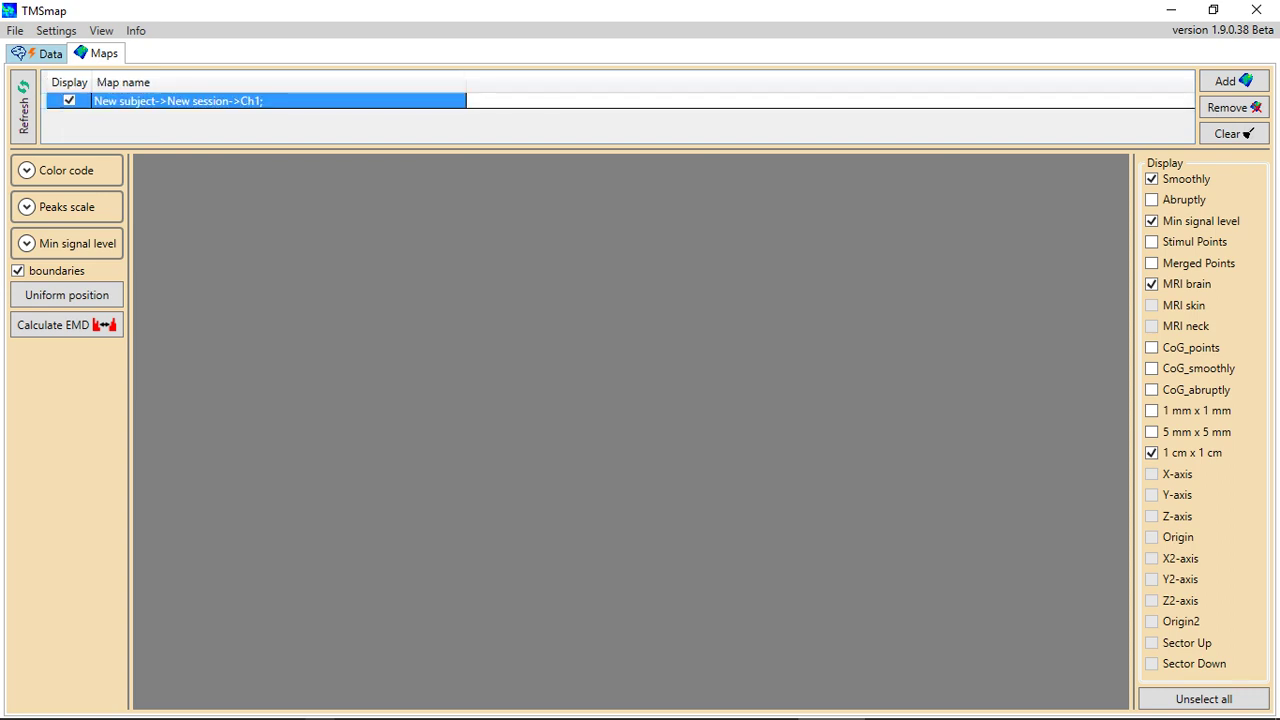
left_click(24, 107)
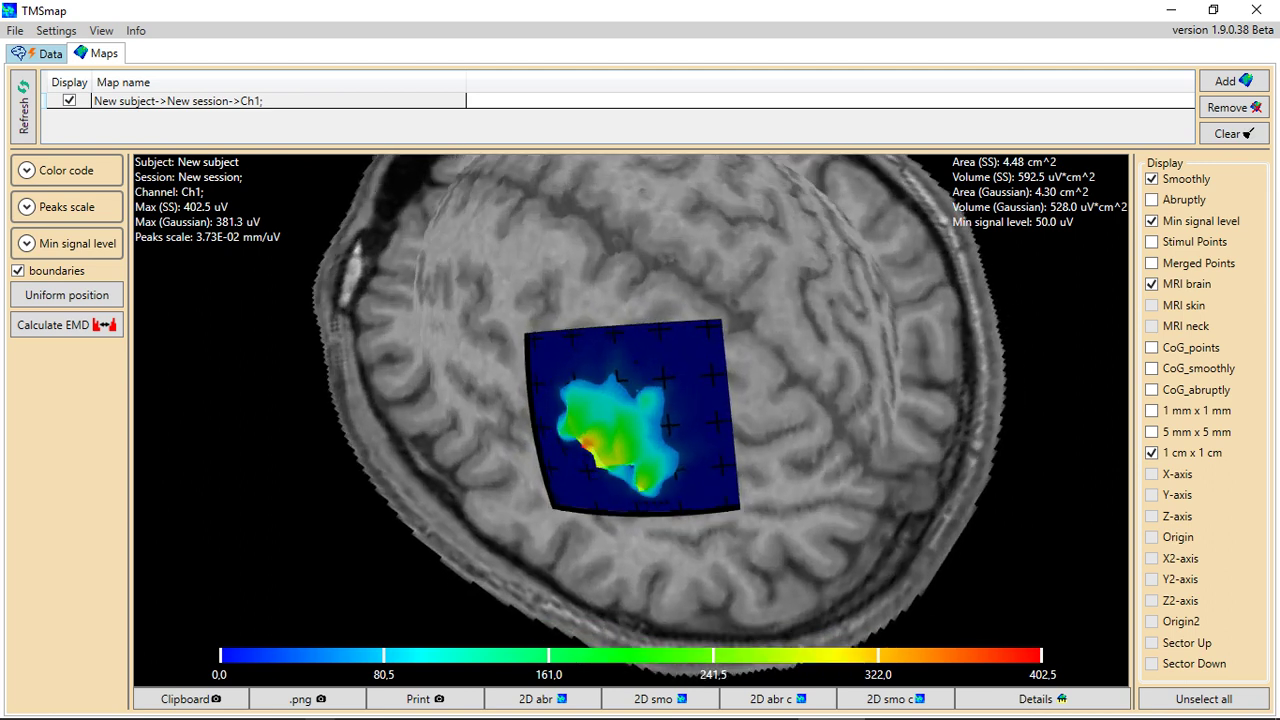
left_click(26, 243)
left_click(26, 243)
scroll(631, 420, "down", 9)
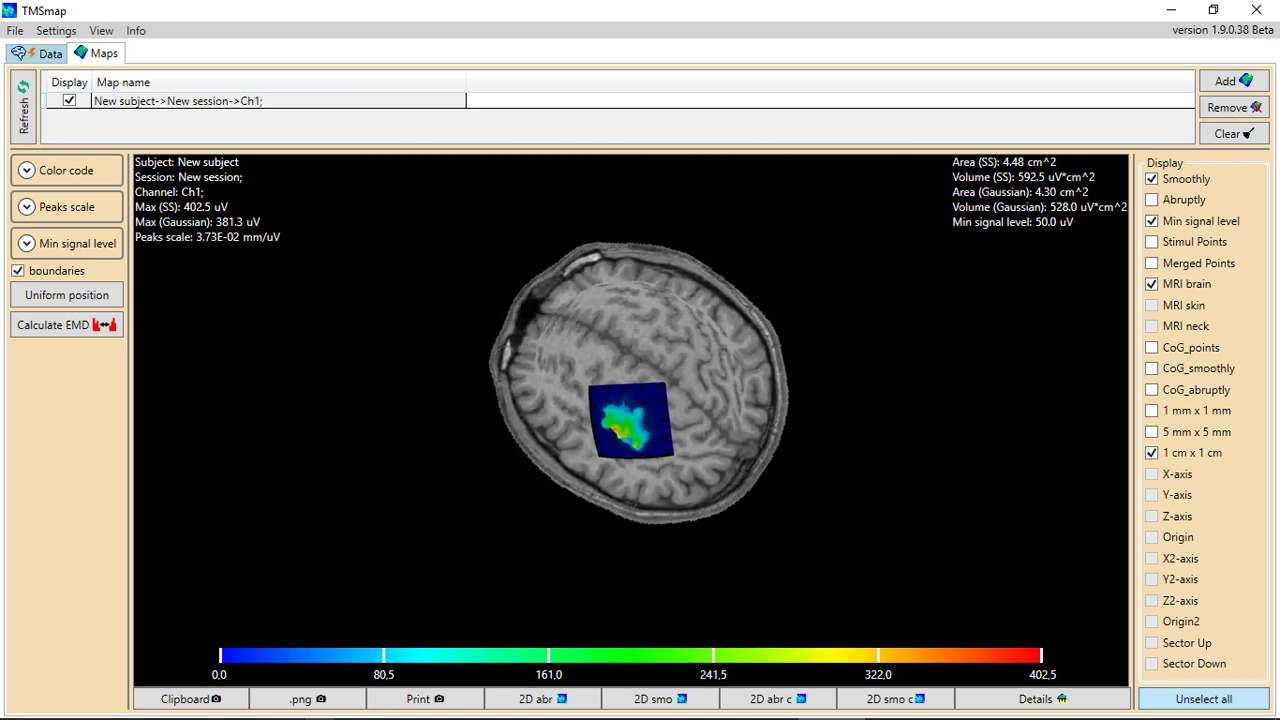
Clear all display layers, then show only MRI brain, CoG_points, Min signal level and Smoothly on the map
left_click(1203, 699)
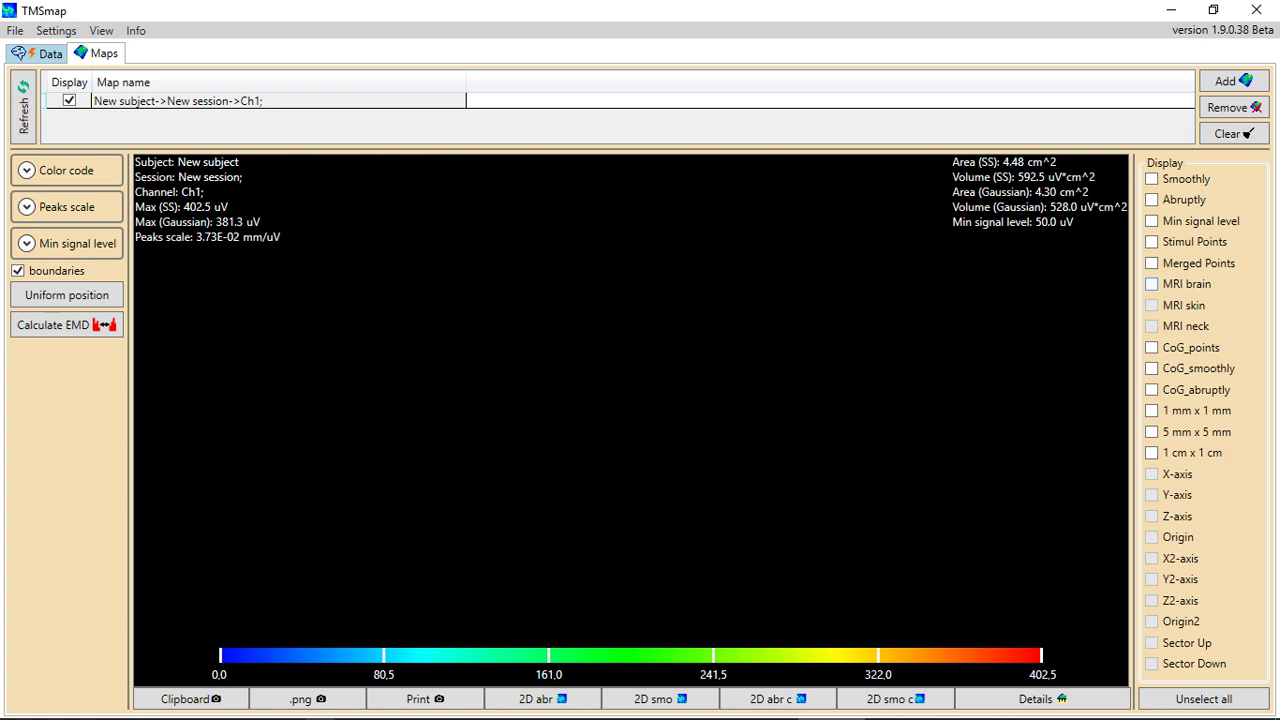
left_click(1151, 284)
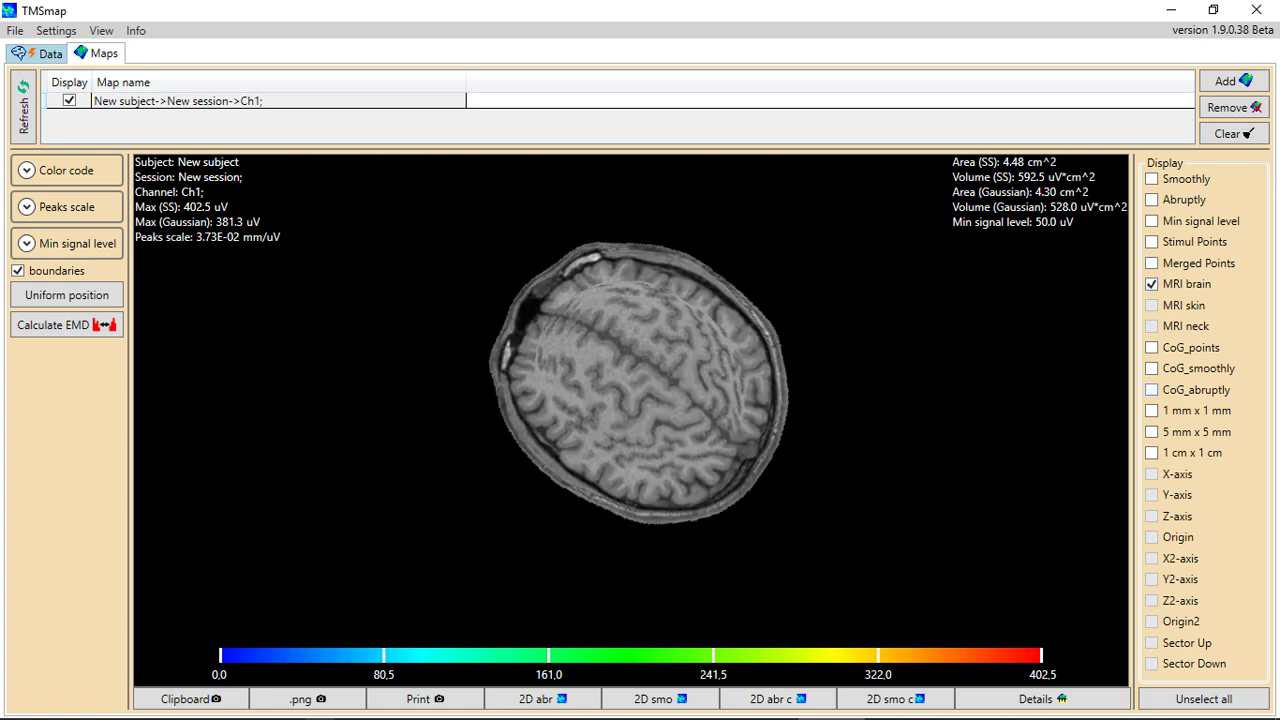
left_click(1151, 347)
left_click_drag(640, 380, 643, 390)
scroll(640, 380, "down", 3)
scroll(640, 380, "up", 5)
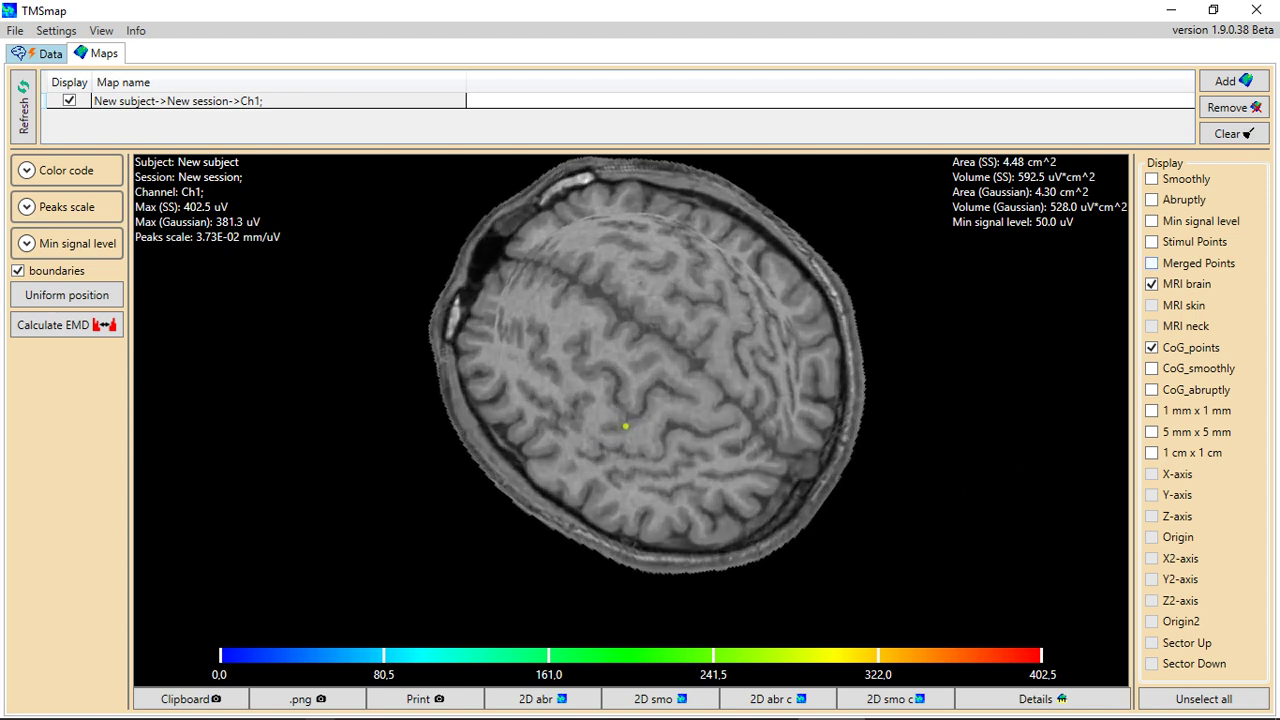
left_click(1151, 221)
left_click(1151, 178)
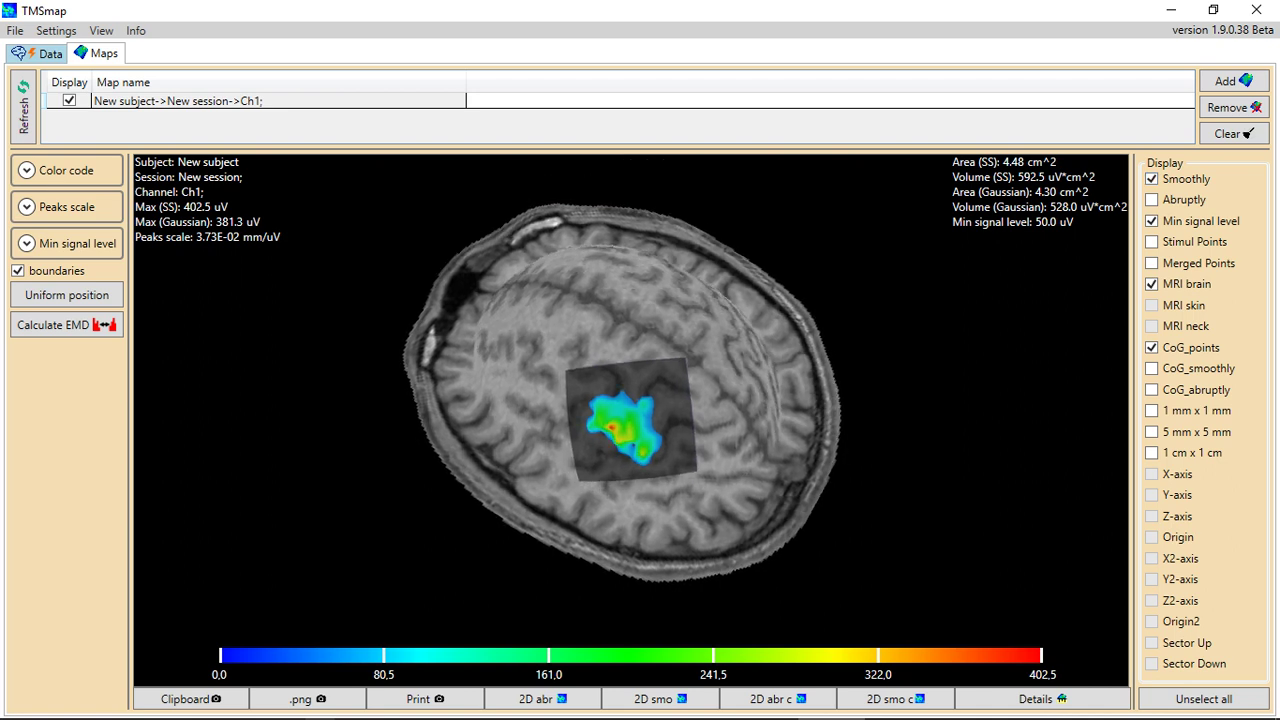
Add a channel map for session New session and channel Ch2, and enable its display
left_click(1228, 81)
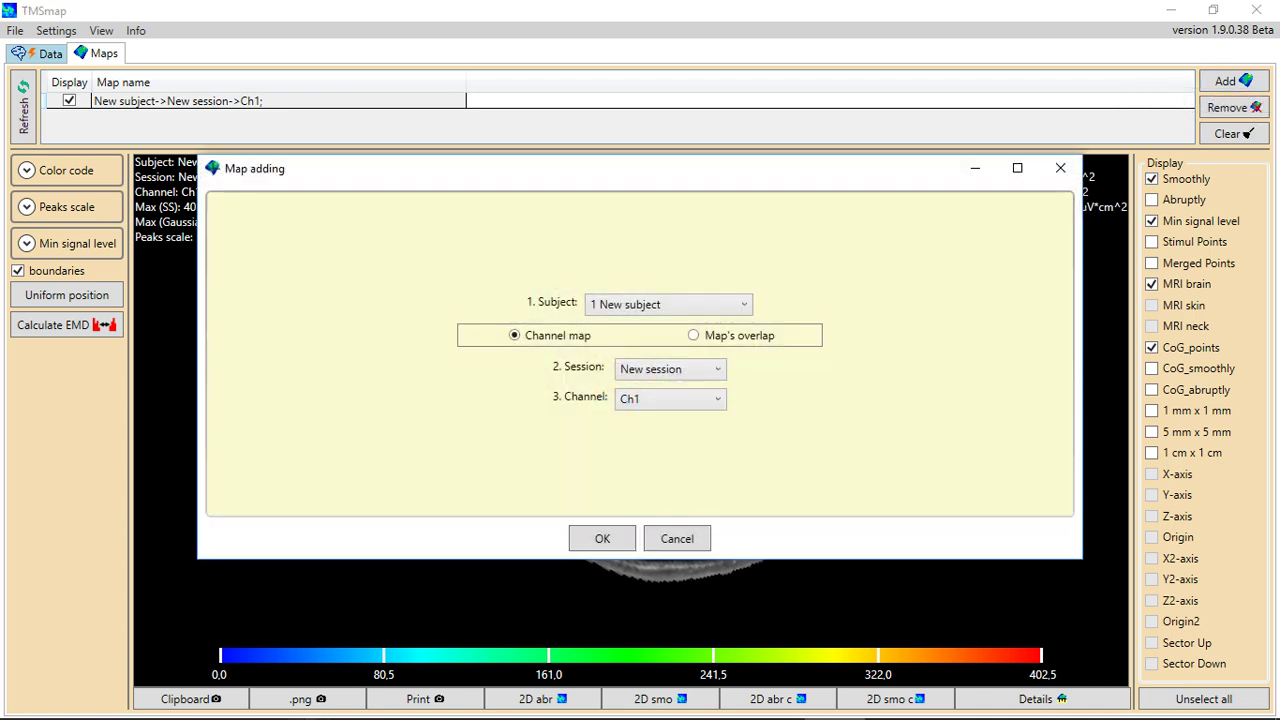
left_click(670, 398)
left_click(668, 434)
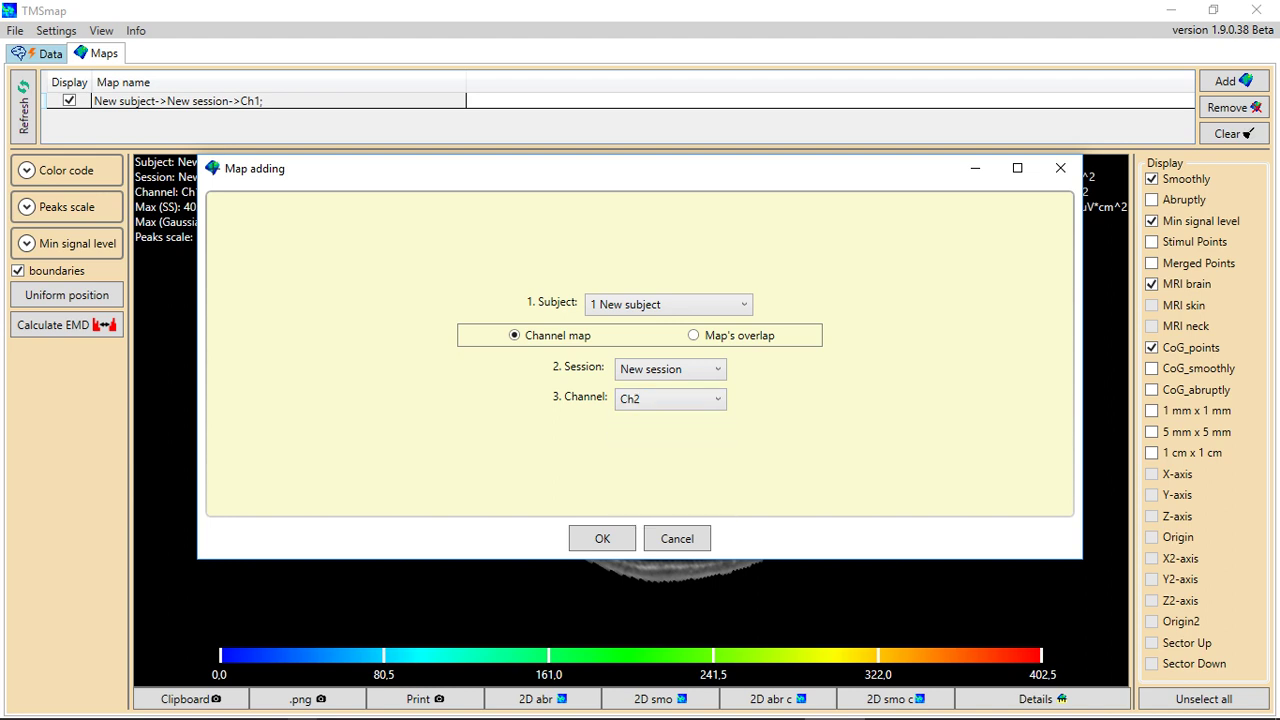
key("Escape")
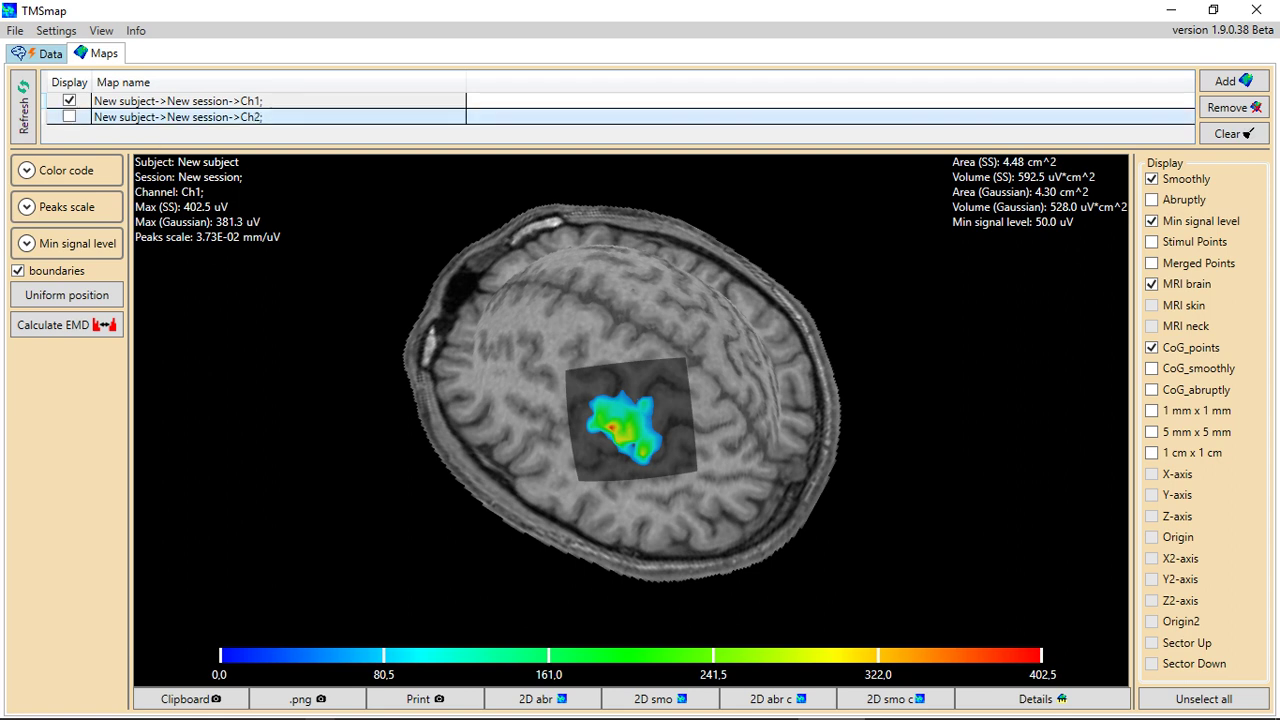
left_click(69, 117)
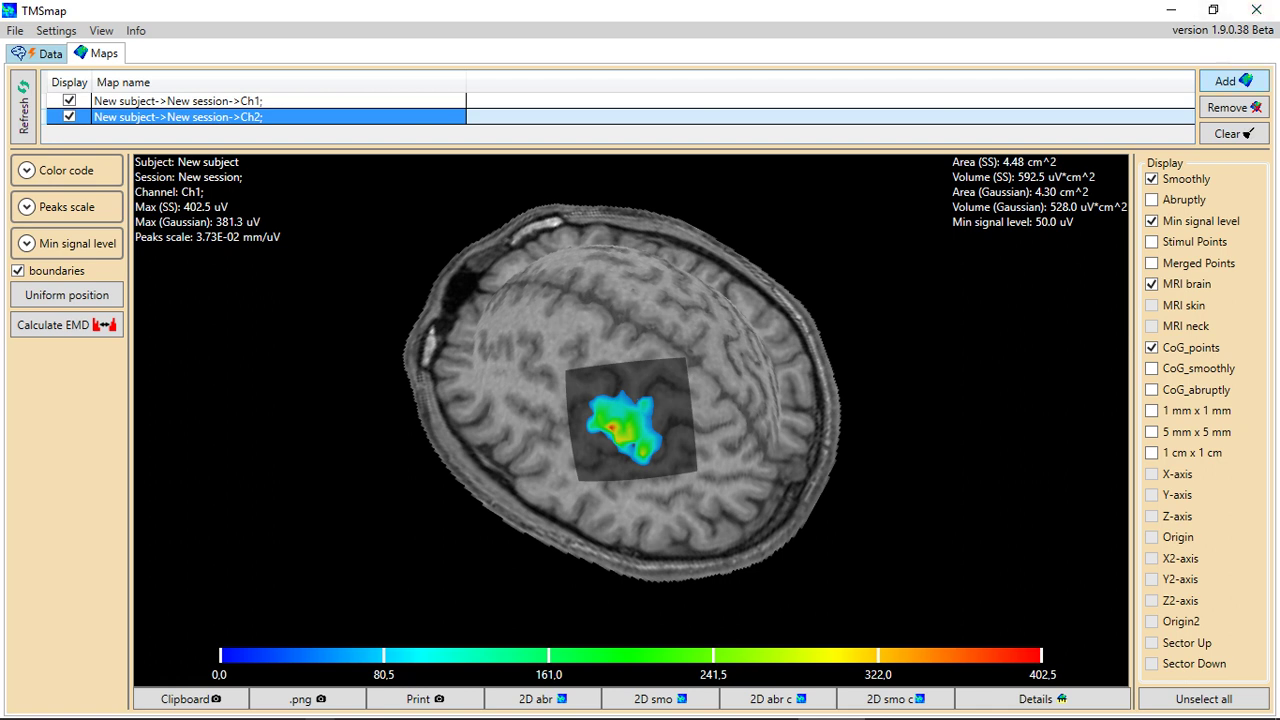
Start a map's overlap for the new subject, choosing New session and Ch1 for Map #1
left_click(1233, 80)
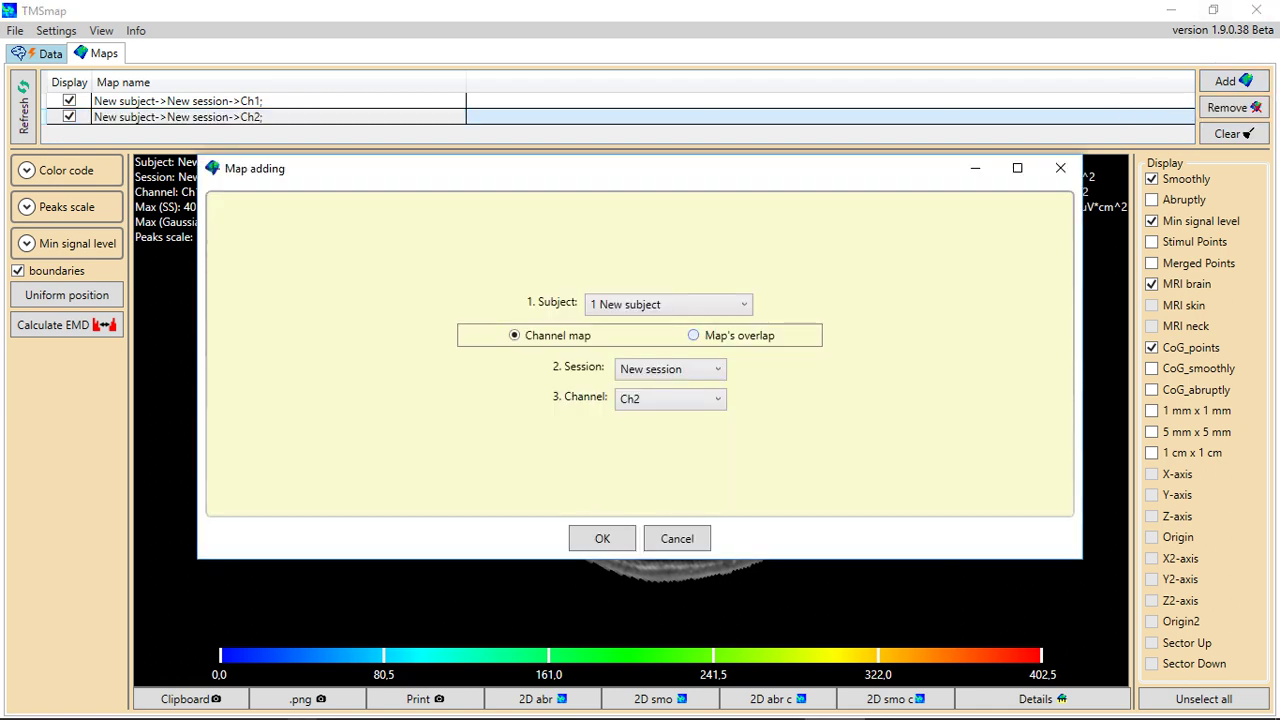
left_click(693, 335)
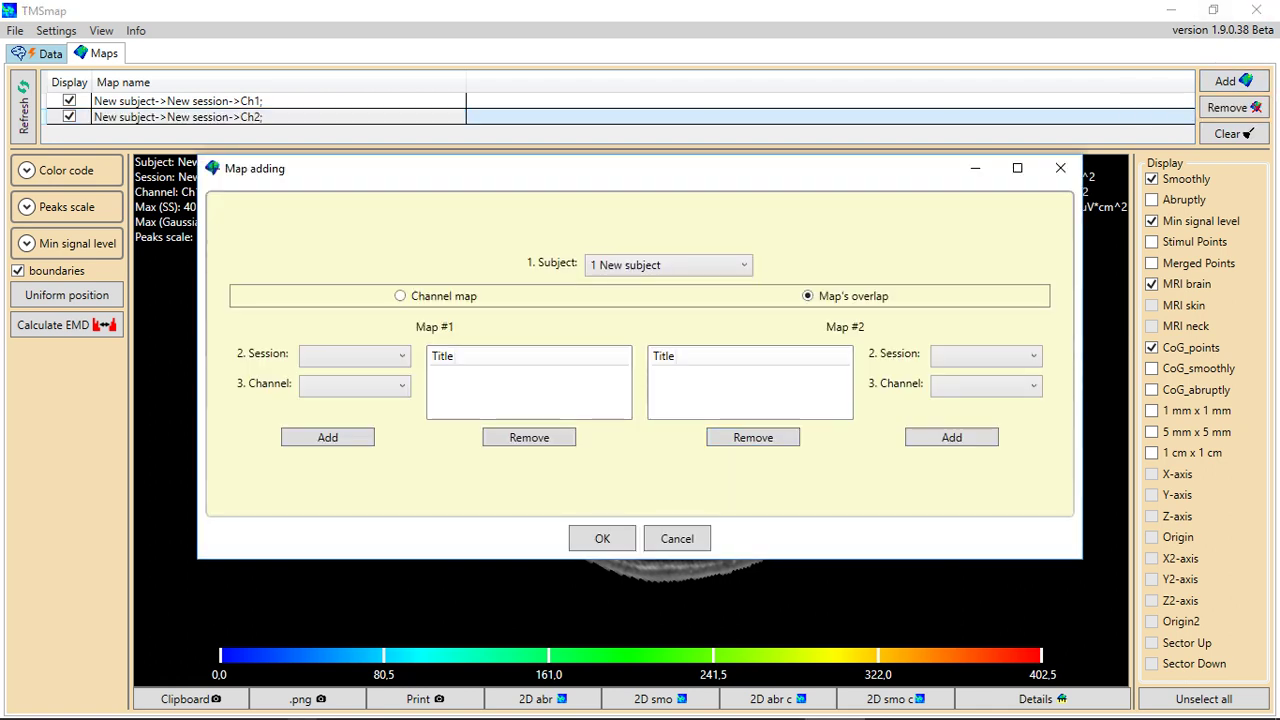
left_click(354, 355)
left_click(330, 375)
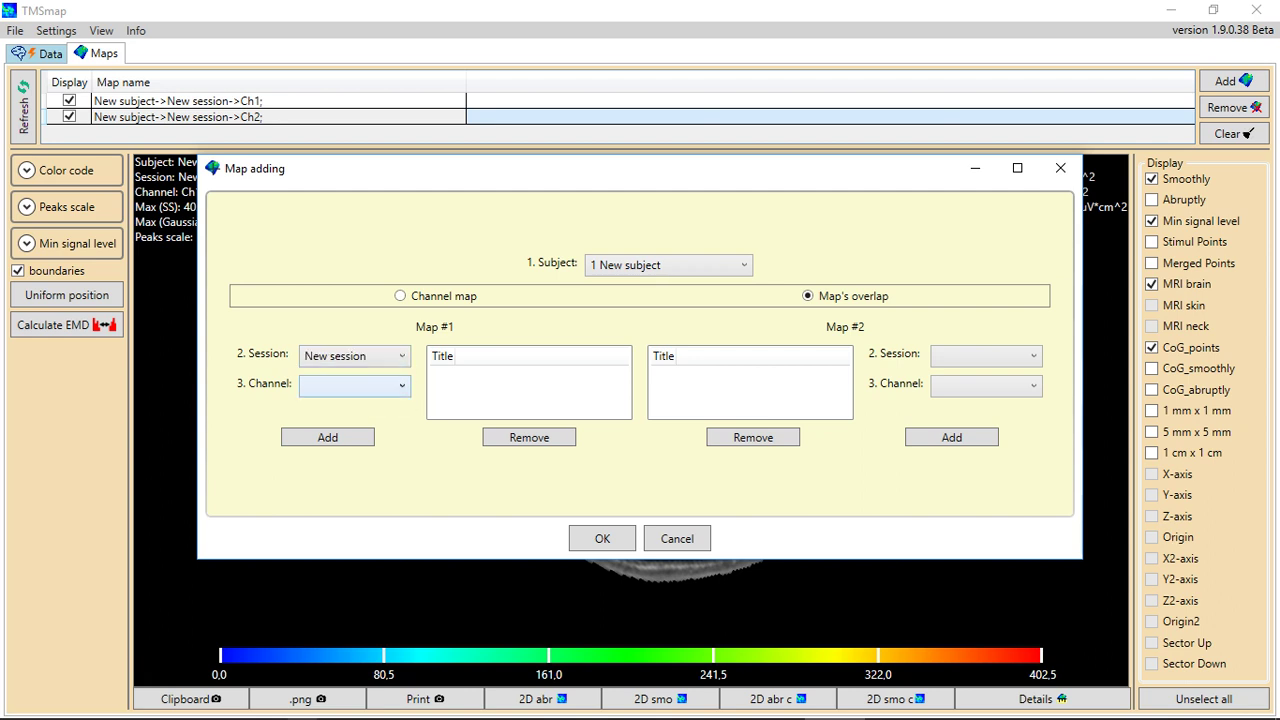
left_click(354, 385)
left_click(330, 403)
Choose New session and Ch2 for Map #2, then create the overlap from both maps and enable its display
left_click(985, 355)
left_click(966, 378)
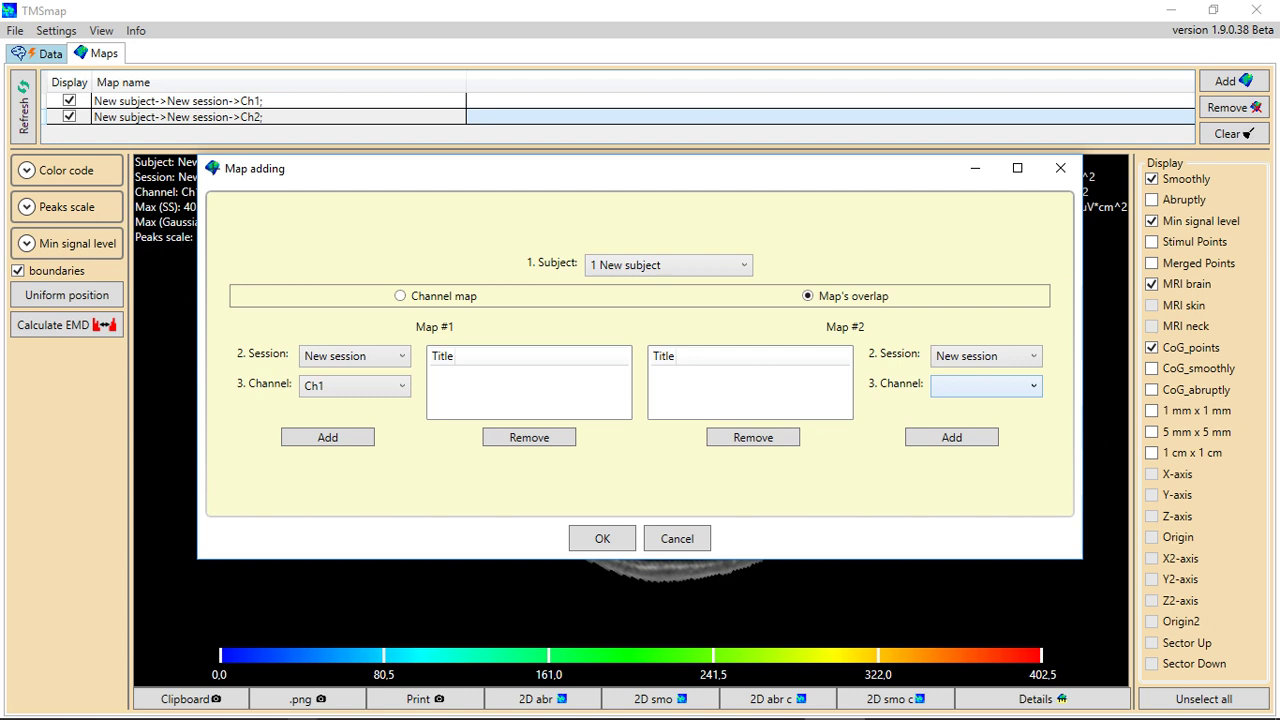
left_click(985, 385)
left_click(960, 424)
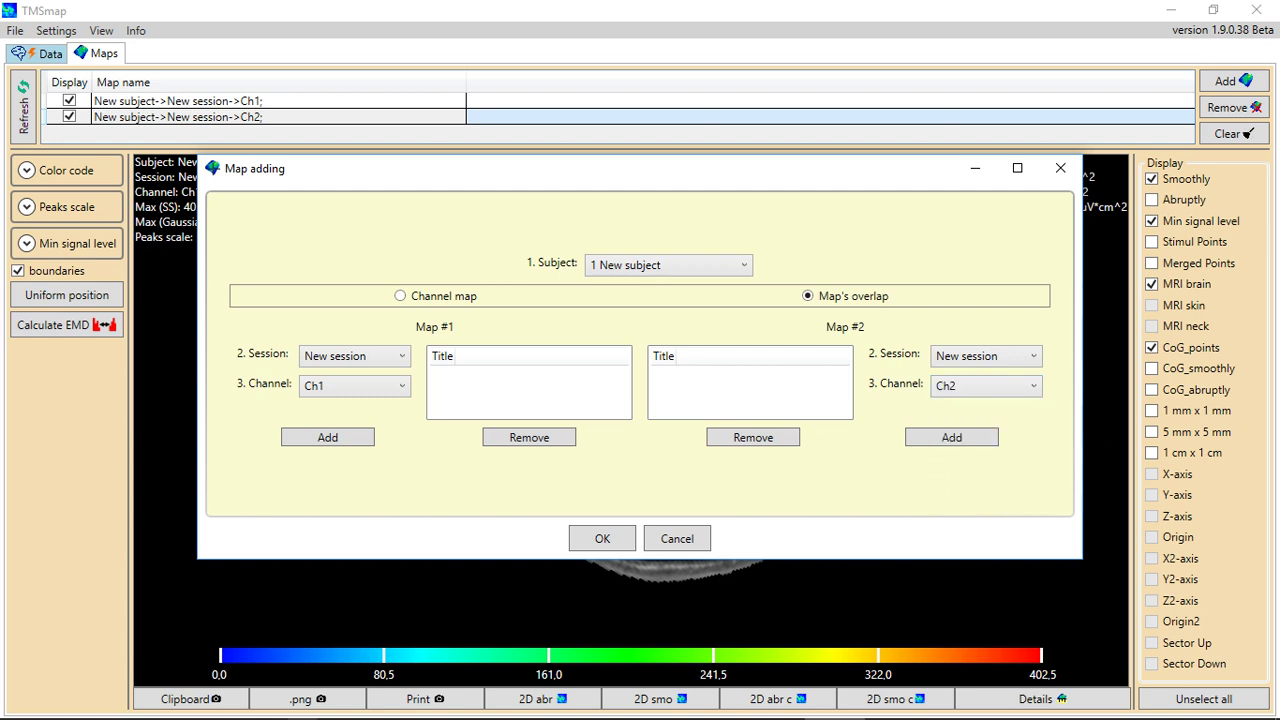
left_click(951, 437)
left_click(327, 437)
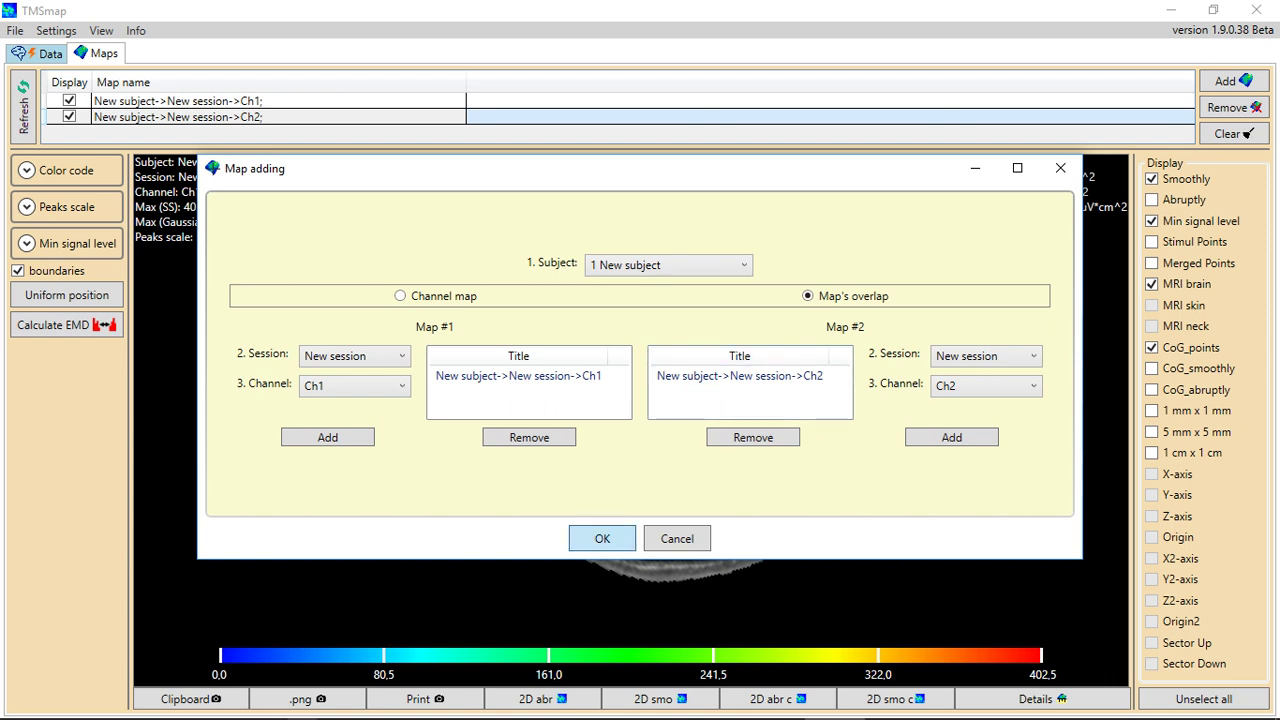
left_click(602, 538)
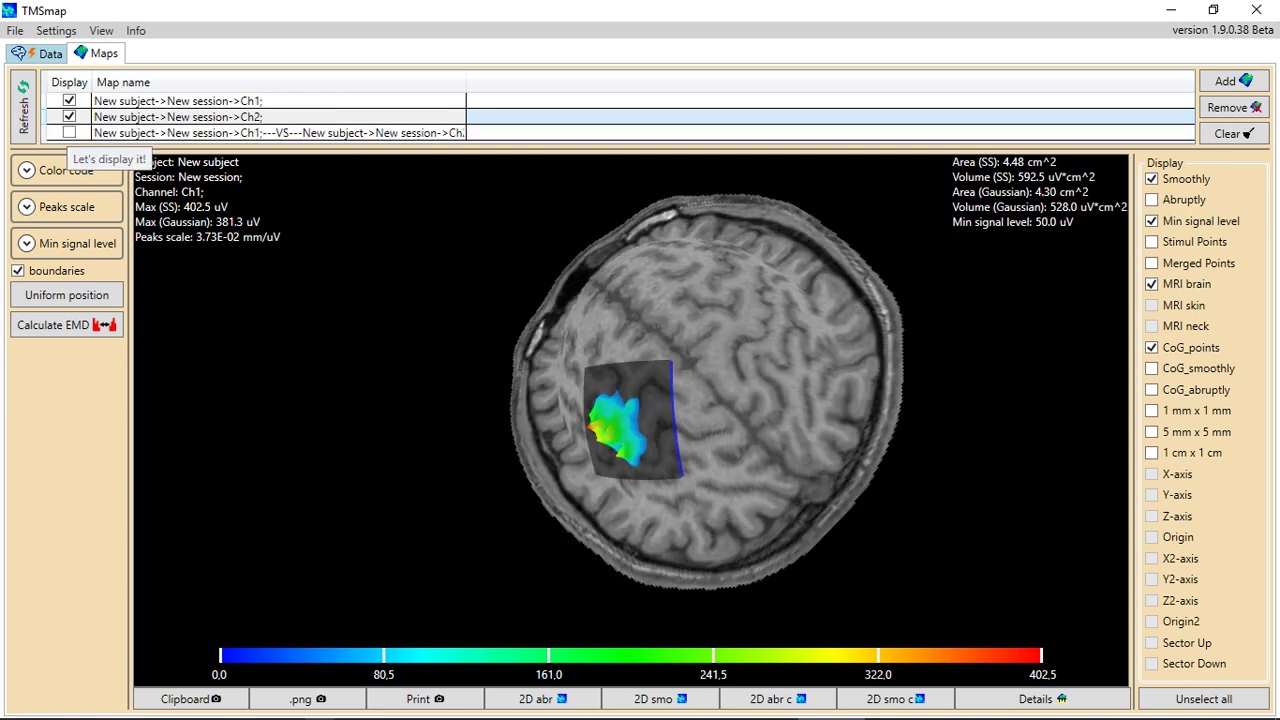
left_click(69, 132)
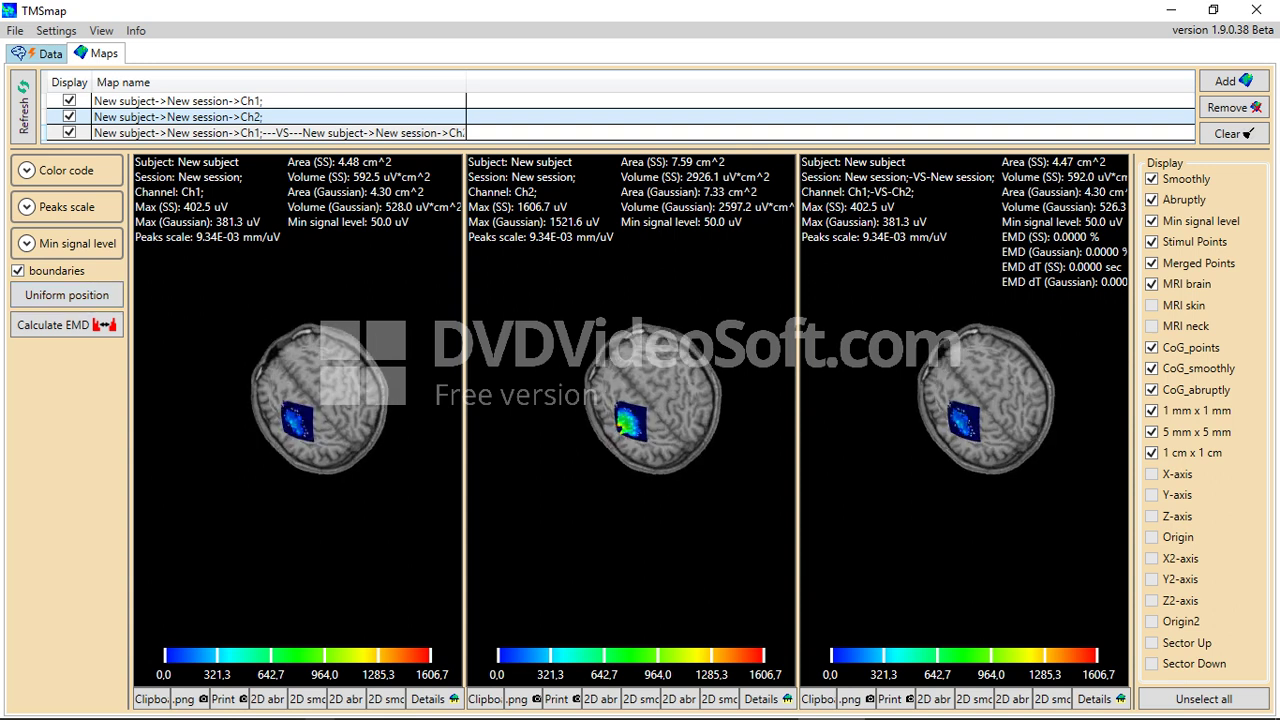
Clear the display layers of the three maps and show only MRI brain, CoG_points, Min signal level and Smoothly
left_click(1203, 698)
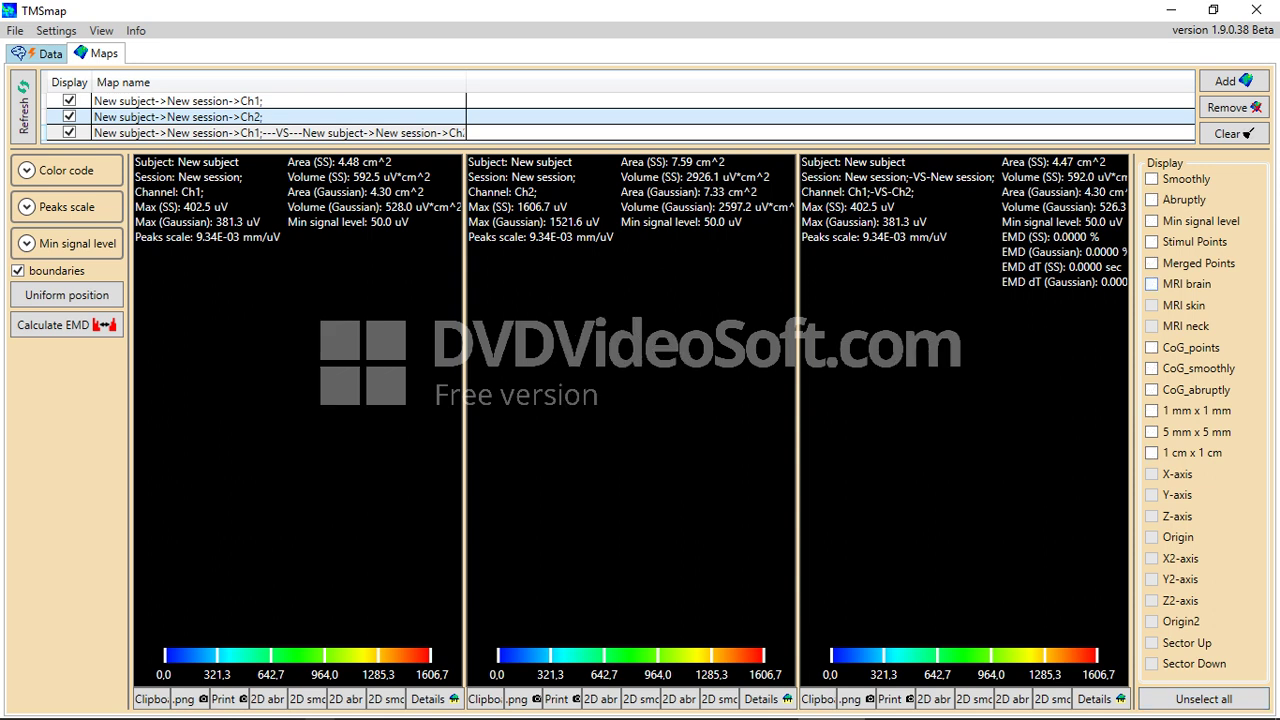
left_click(1152, 284)
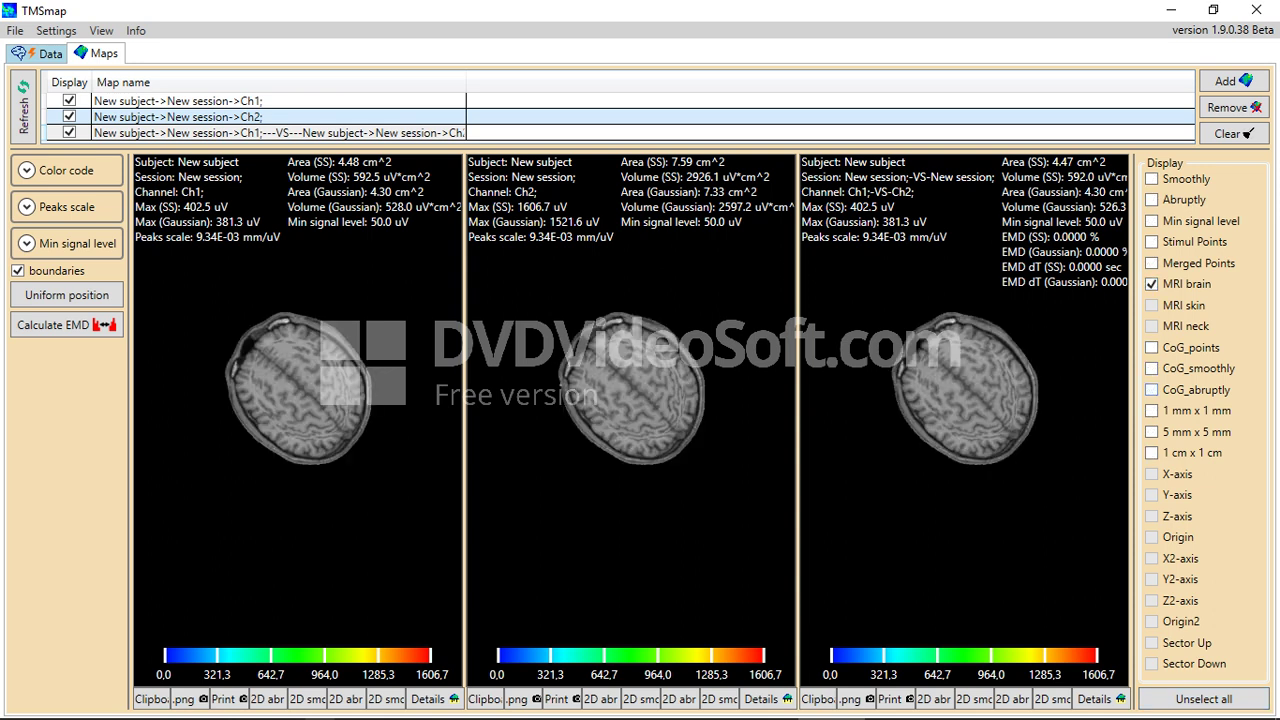
left_click(1152, 347)
left_click(1152, 221)
left_click(1152, 179)
left_click_drag(630, 388, 630, 410)
scroll(630, 410, "down", 3)
scroll(630, 410, "up", 5)
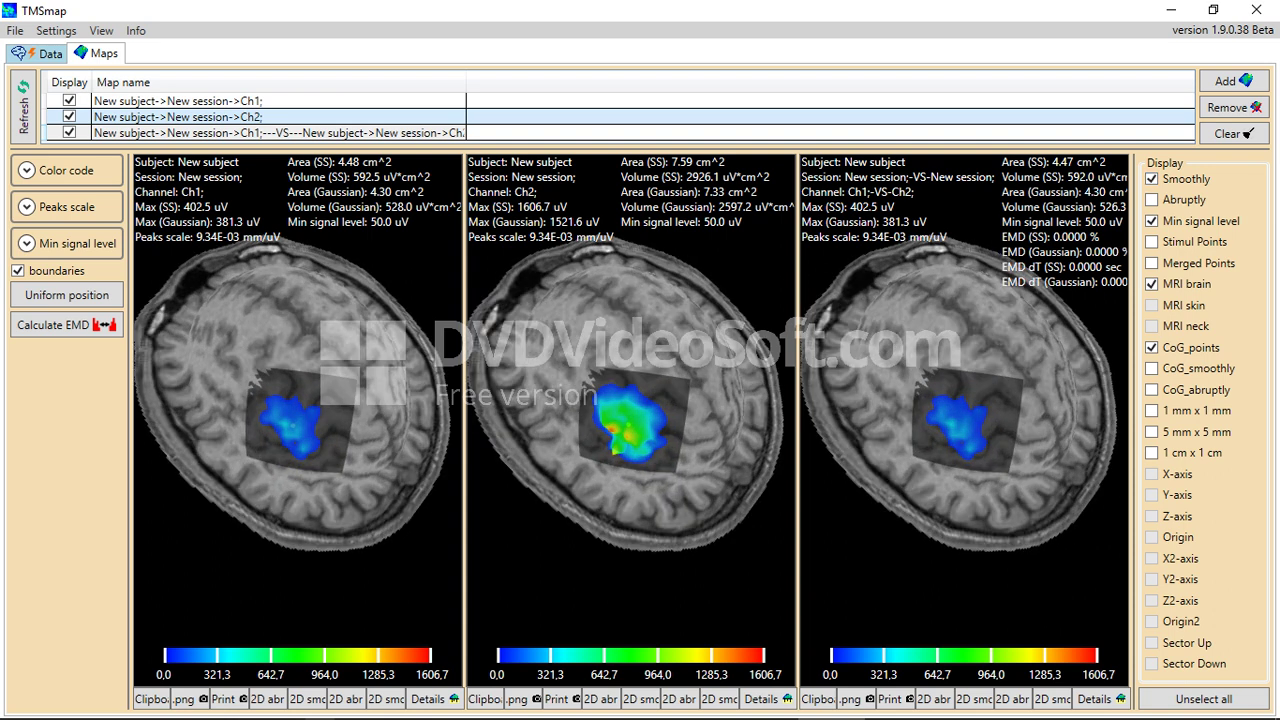
scroll(630, 410, "down", 2)
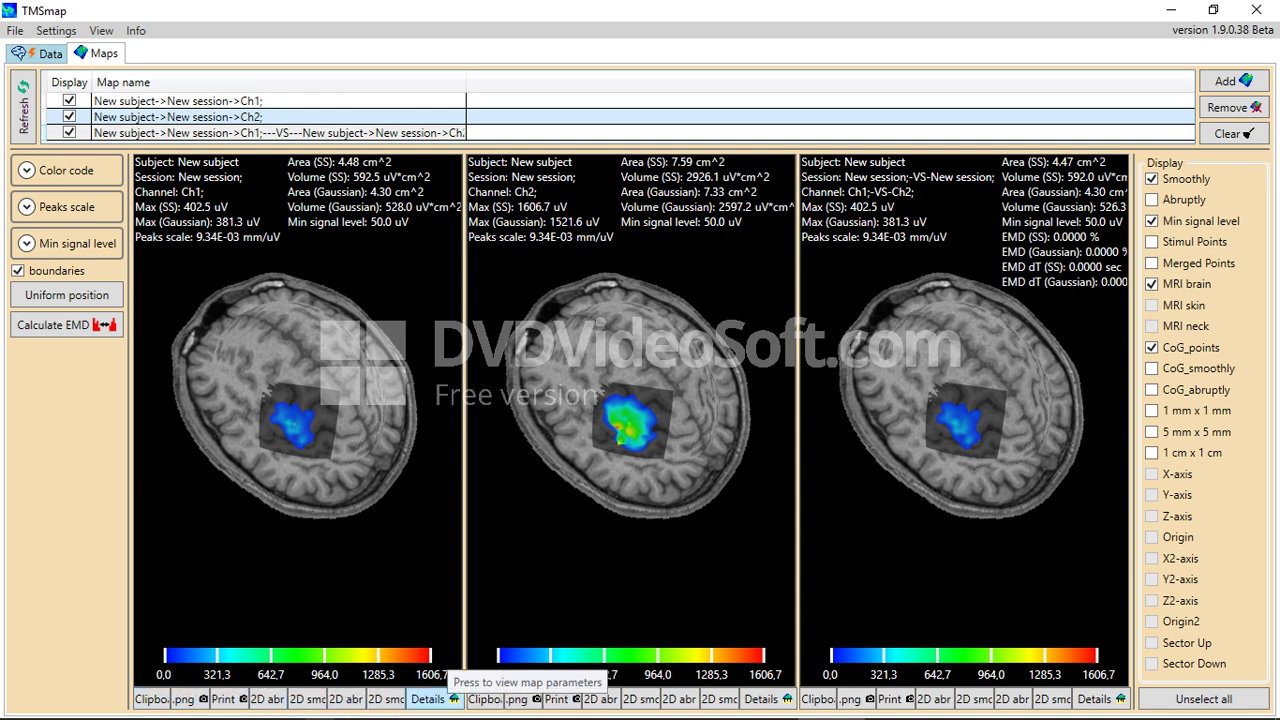
Review the map and stimulation parameters in the details of the Ch1 map, then close them
left_click(432, 699)
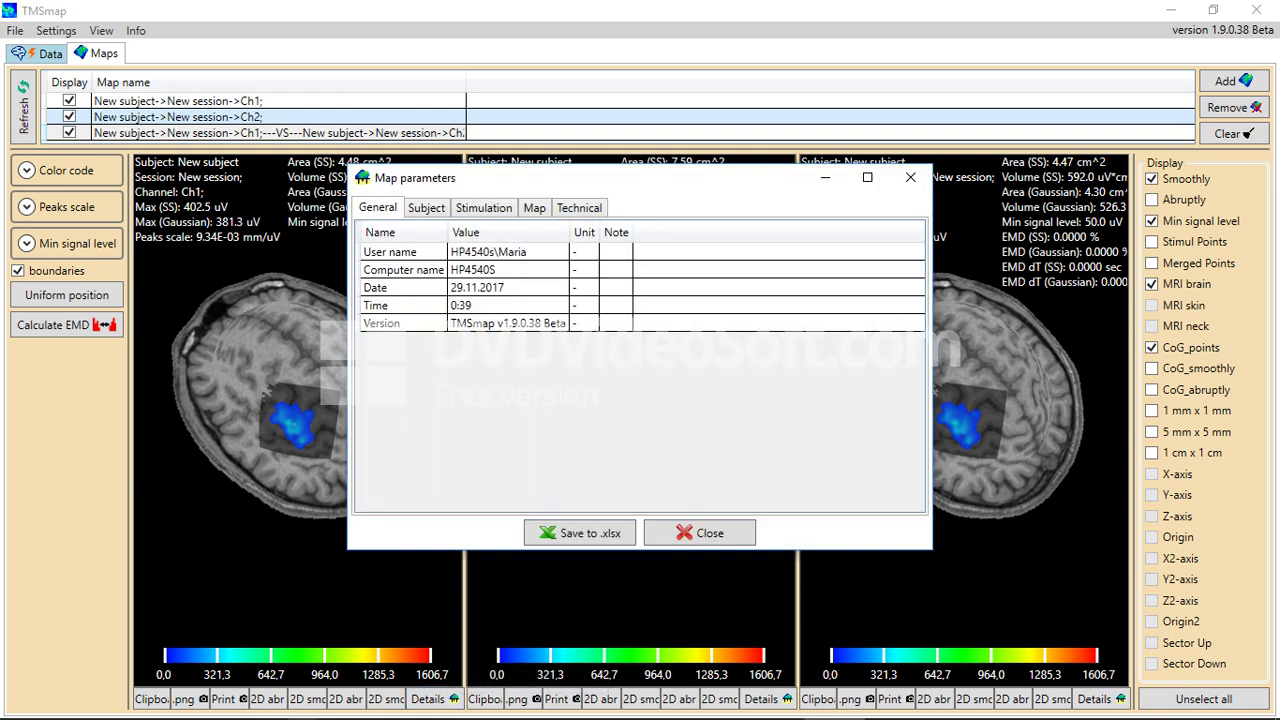
left_click(534, 207)
left_click(483, 207)
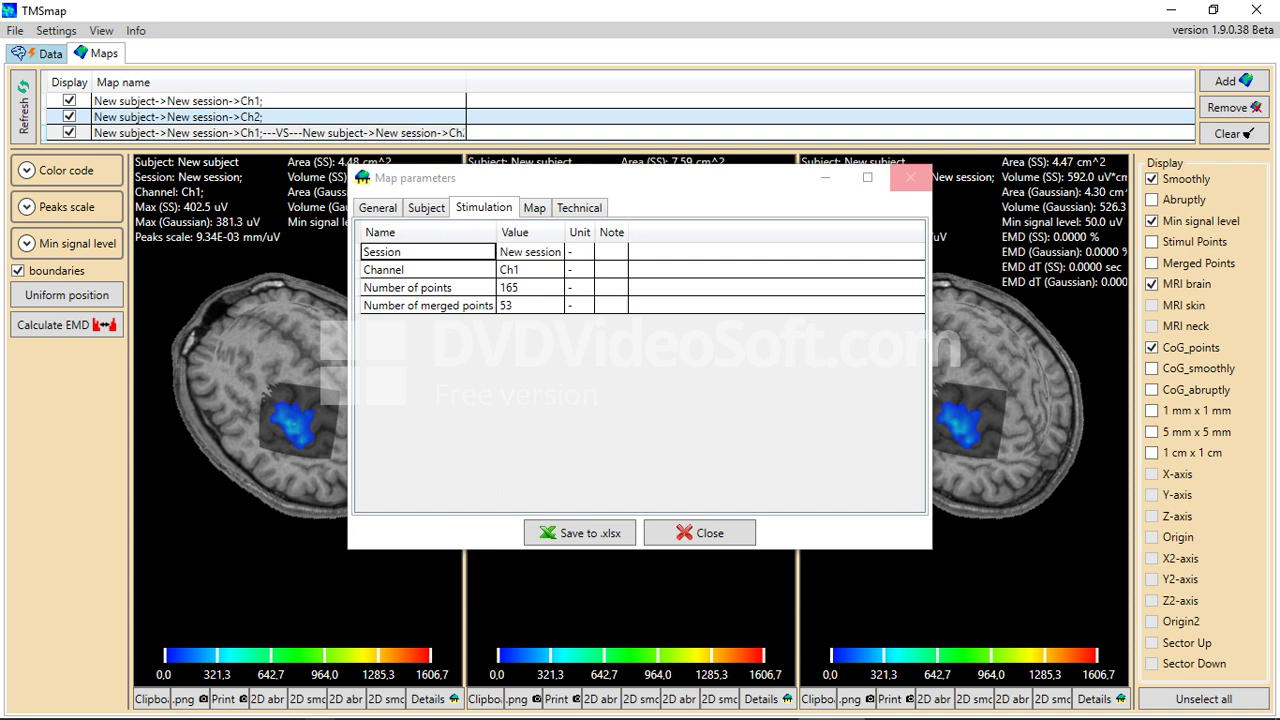
left_click(910, 177)
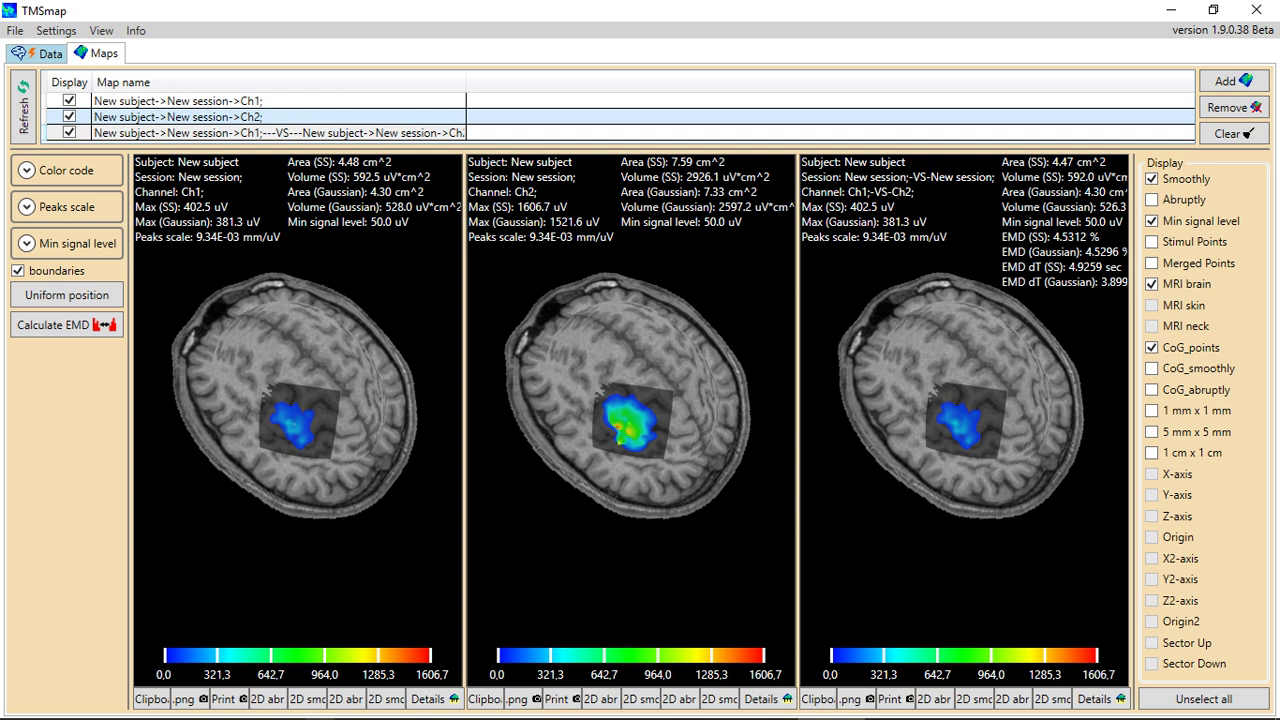
mouse_move(900, 706)
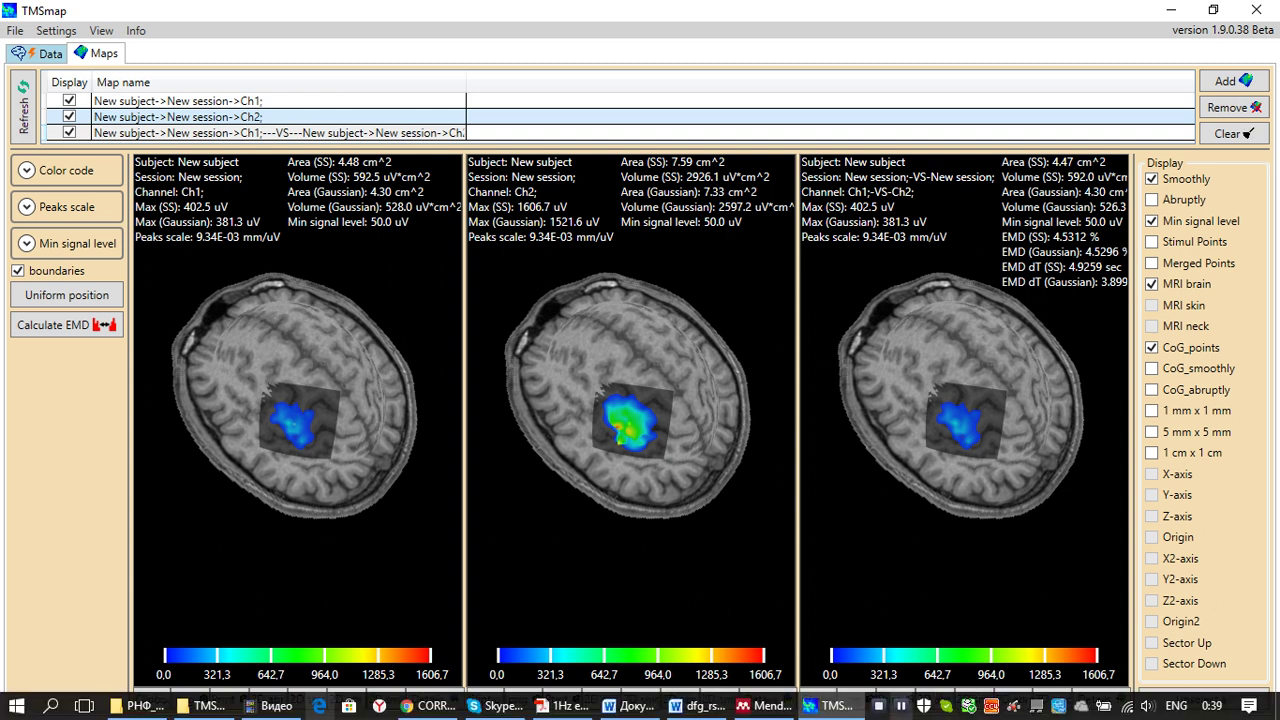